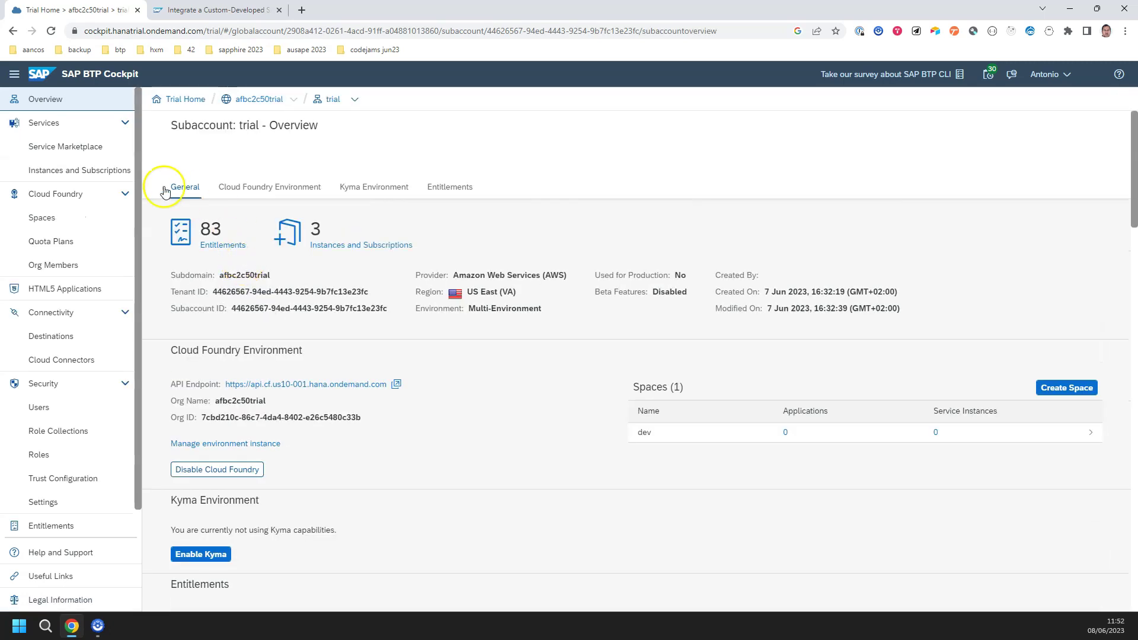
# - Open SAP Build Work Zone, standard edition from the trial subaccount's subscriptions and launch the JobCore site
pyautogui.click(84, 175)
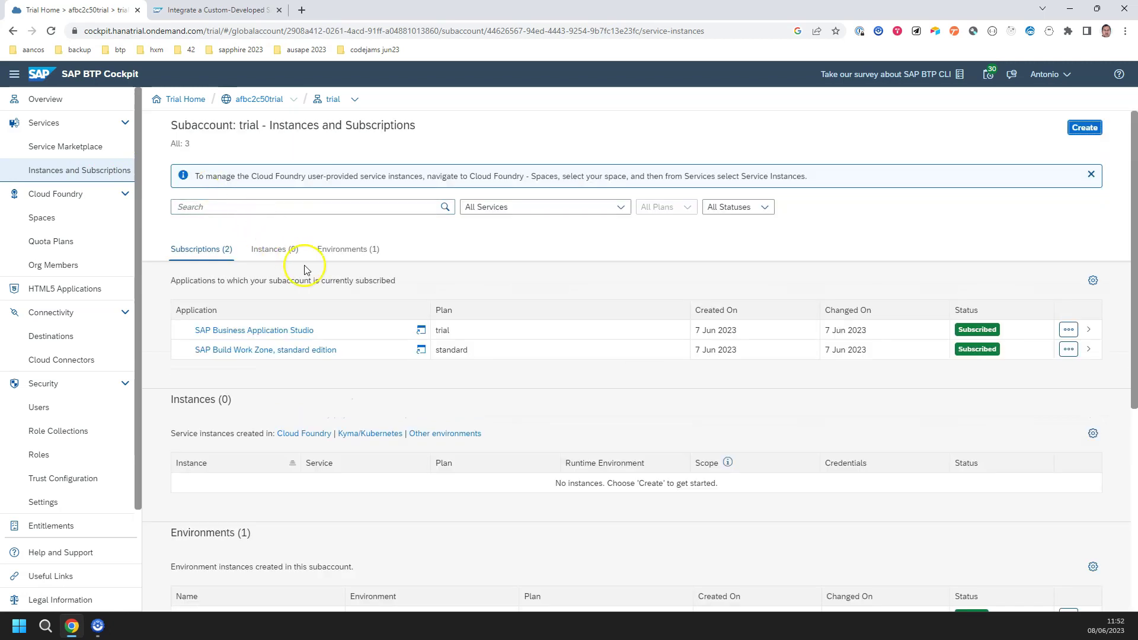
pyautogui.click(330, 351)
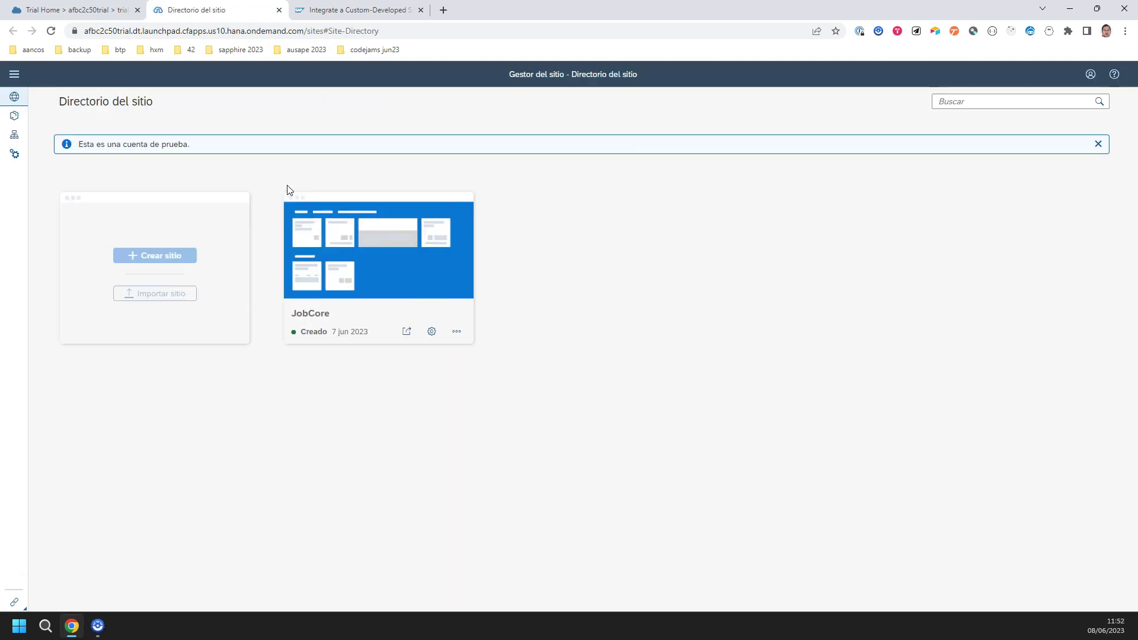
pyautogui.click(300, 269)
pyautogui.click(407, 331)
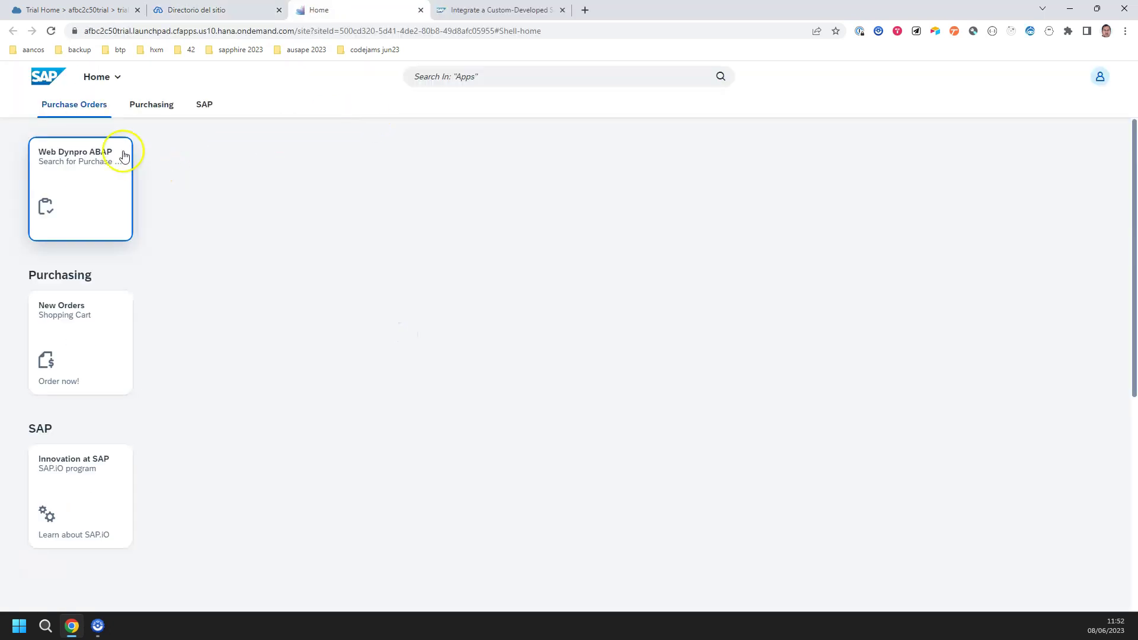
# - Open the tutorial "Set Up SAP Business Application Studio for Development" and review Step 1 on logging into SAP BTP Trial
pyautogui.click(483, 7)
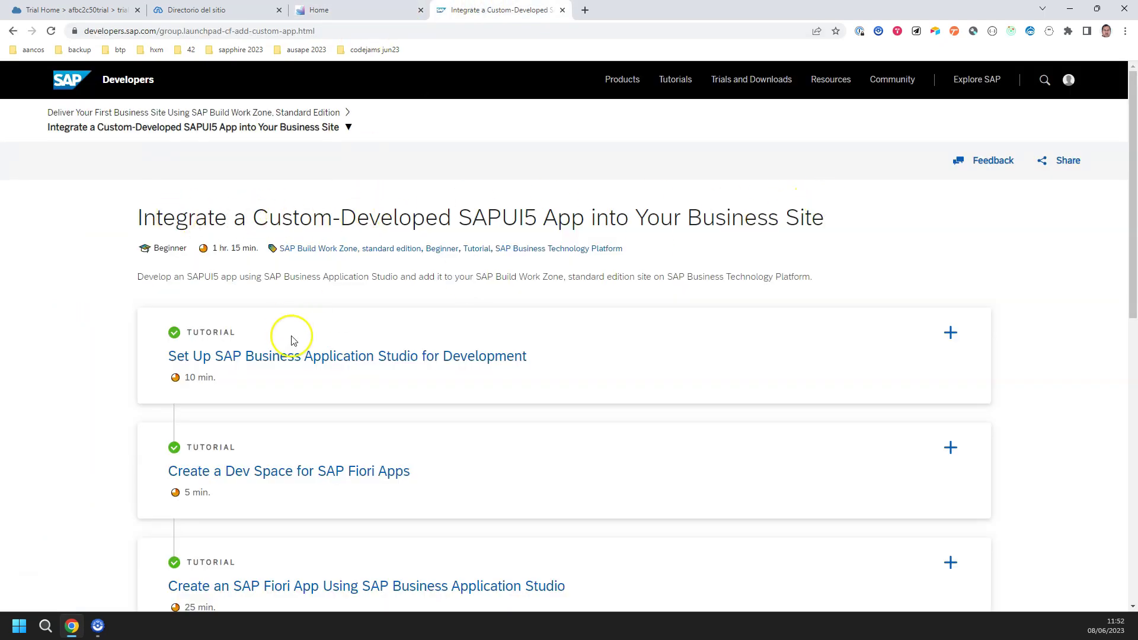
pyautogui.click(292, 355)
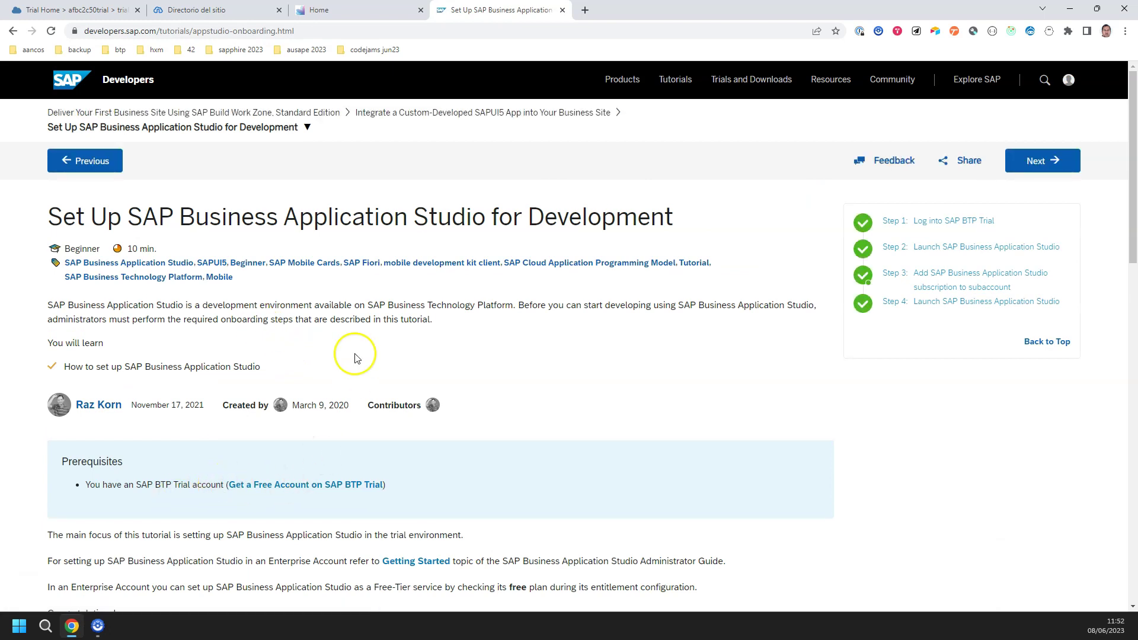
pyautogui.scroll(-7, 350, 369)
pyautogui.click(185, 326)
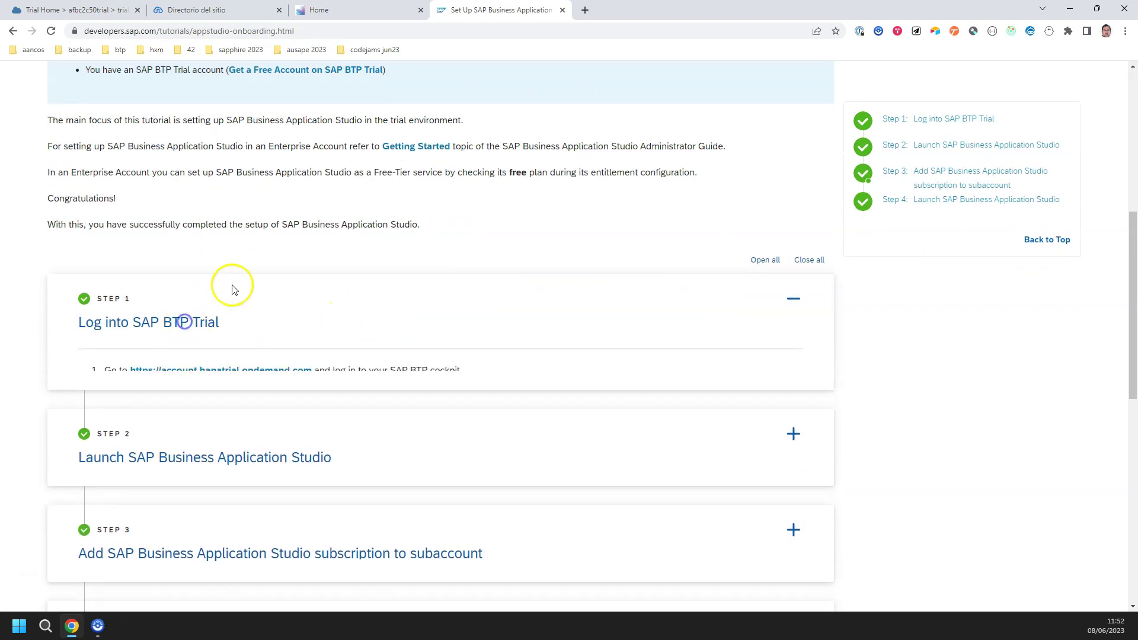
pyautogui.scroll(-13, 274, 221)
pyautogui.scroll(2, 259, 198)
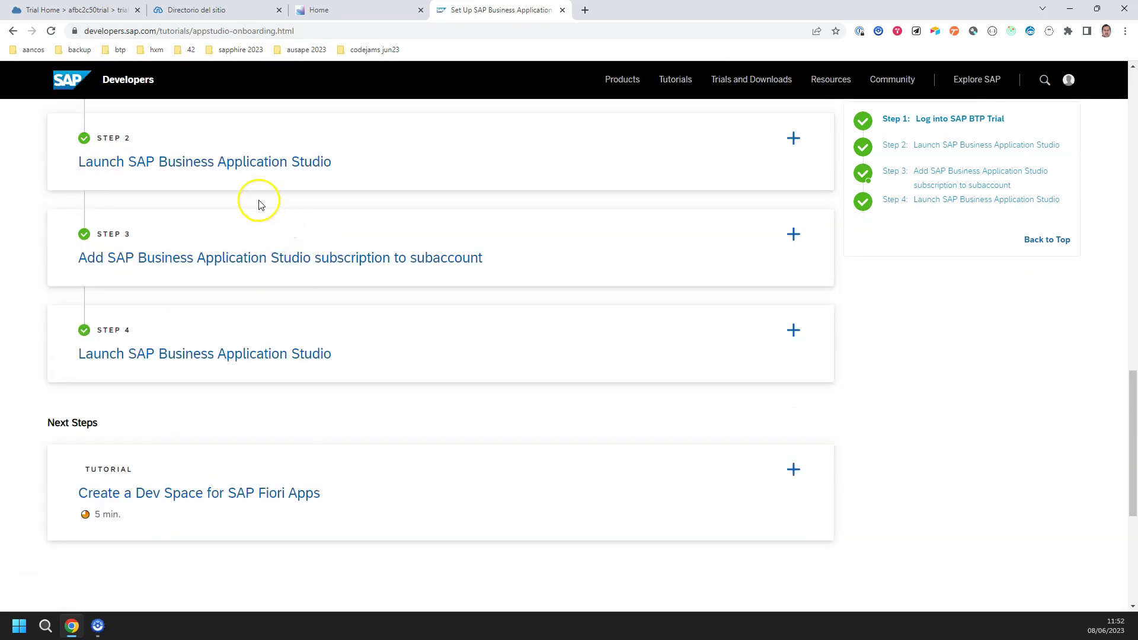
# - Review the instructions of Step 2, Launch SAP Business Application Studio, through to the dev space manager
pyautogui.click(243, 283)
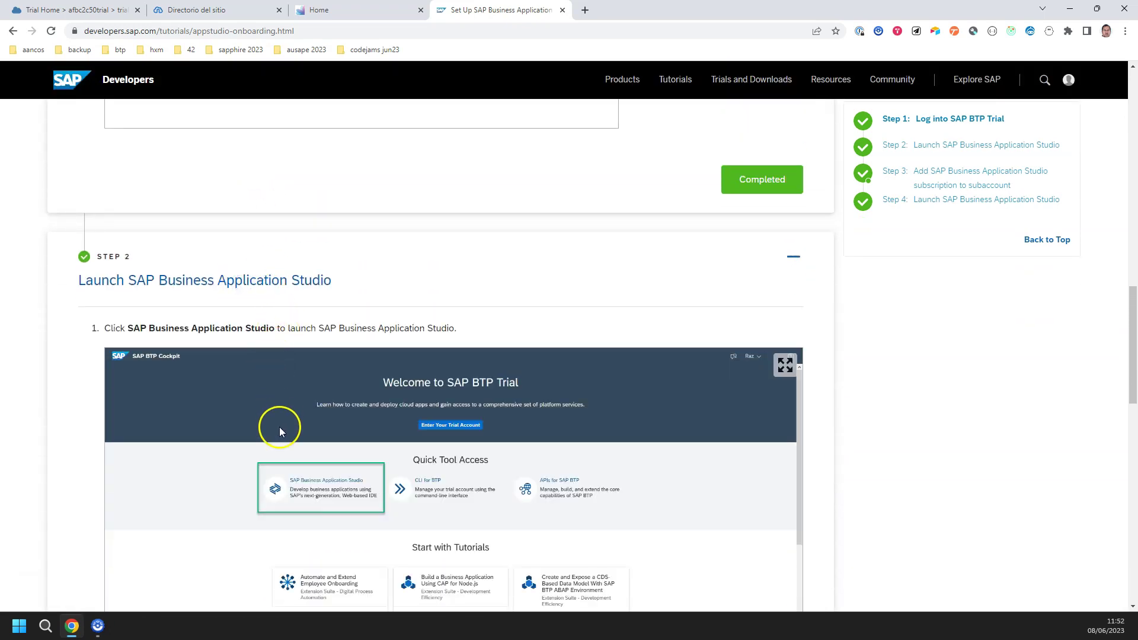
pyautogui.scroll(-7, 278, 421)
pyautogui.scroll(-3, 306, 343)
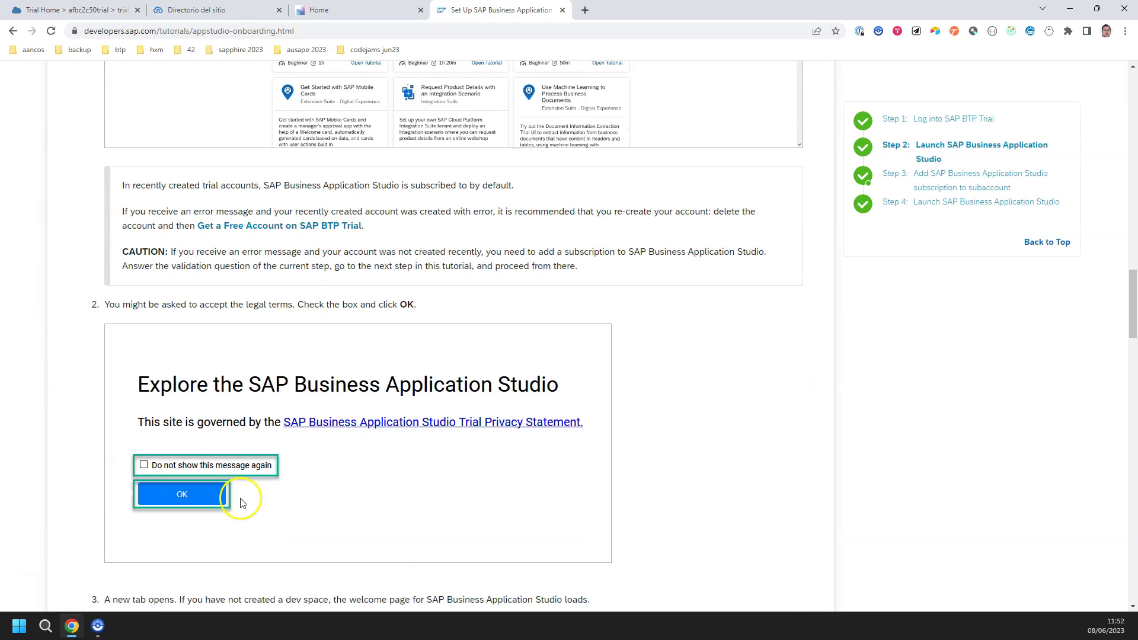
pyautogui.scroll(-6, 246, 447)
pyautogui.scroll(-10, 266, 396)
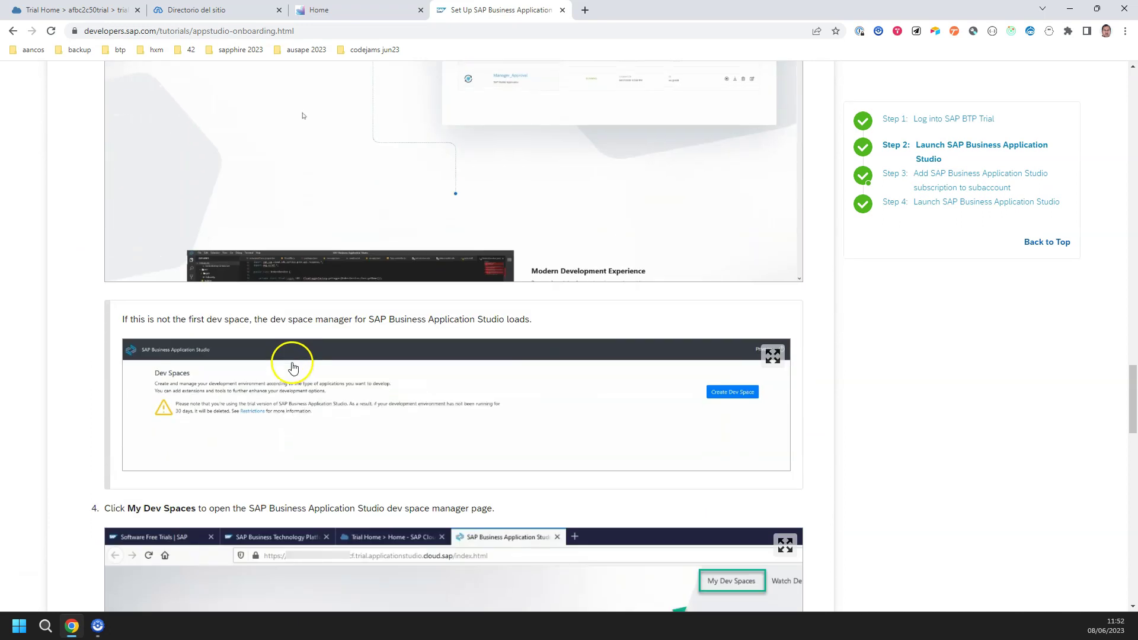
pyautogui.scroll(-3, 630, 296)
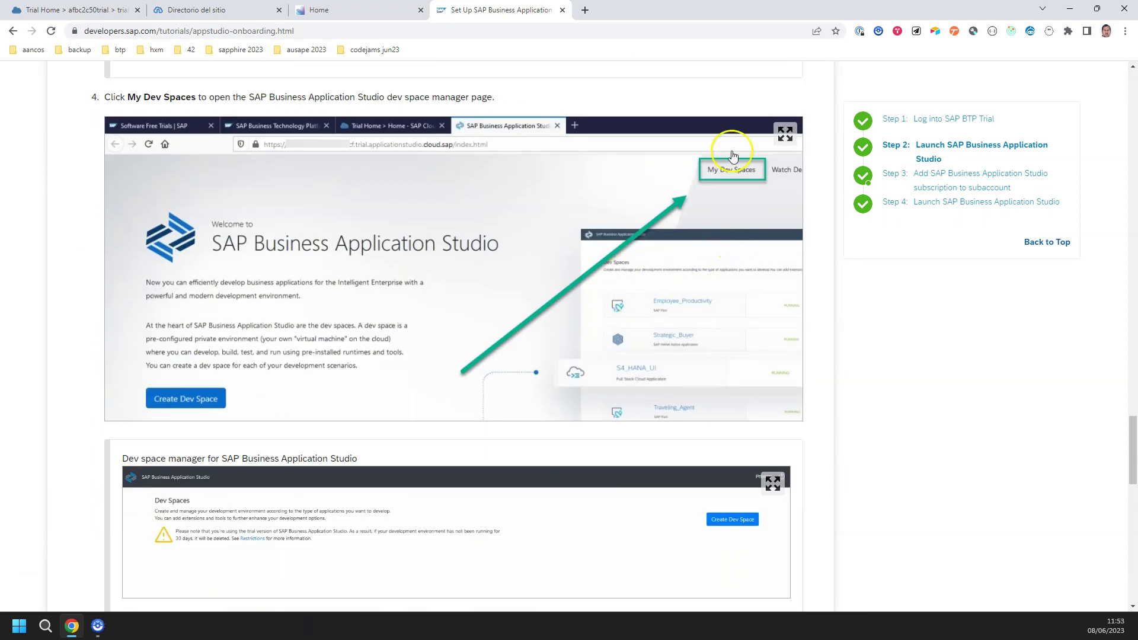
pyautogui.scroll(-9, 526, 221)
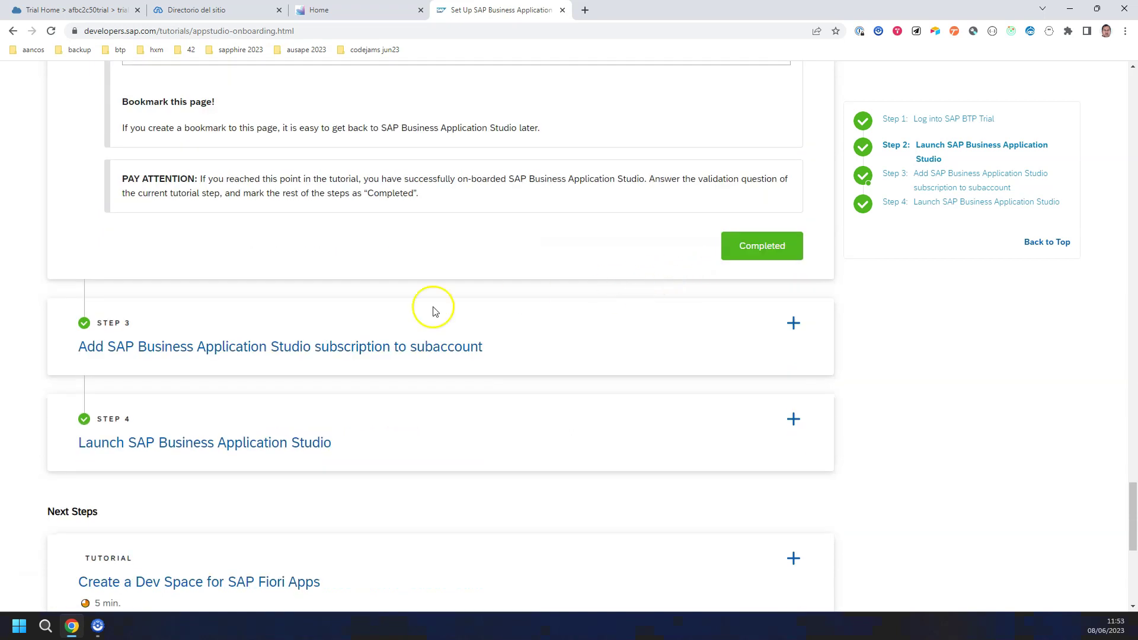
# - Read Step 3 on adding the SAP Business Application Studio subscription to the subaccount
pyautogui.click(325, 342)
pyautogui.scroll(-2, 308, 332)
pyautogui.scroll(-19, 294, 321)
pyautogui.scroll(-12, 390, 286)
pyautogui.scroll(-11, 316, 223)
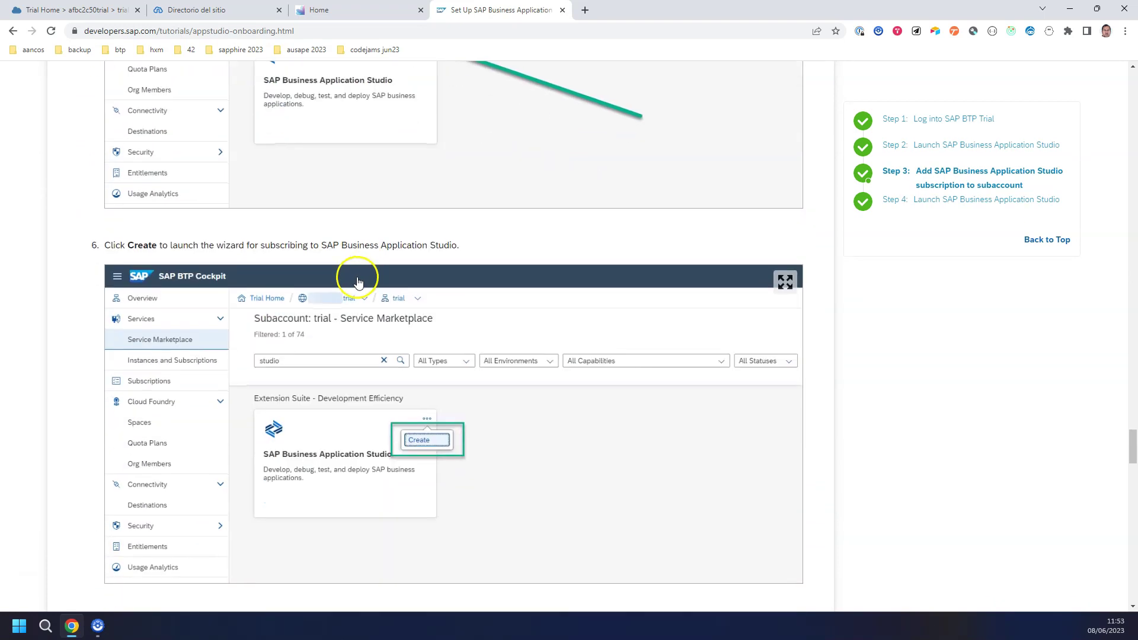
pyautogui.scroll(-16, 358, 283)
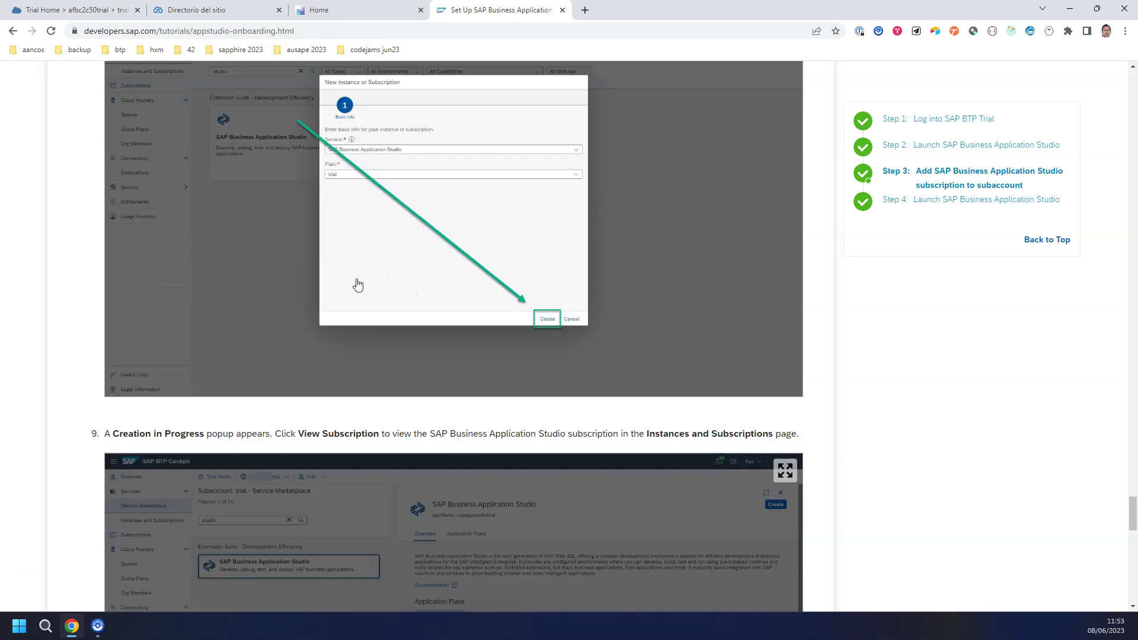
pyautogui.scroll(-14, 358, 285)
# - Read the tutorial's Step 4 on launching SAP Business Application Studio from its subscription and opening My Dev Spaces
pyautogui.click(191, 371)
pyautogui.scroll(-3, 270, 355)
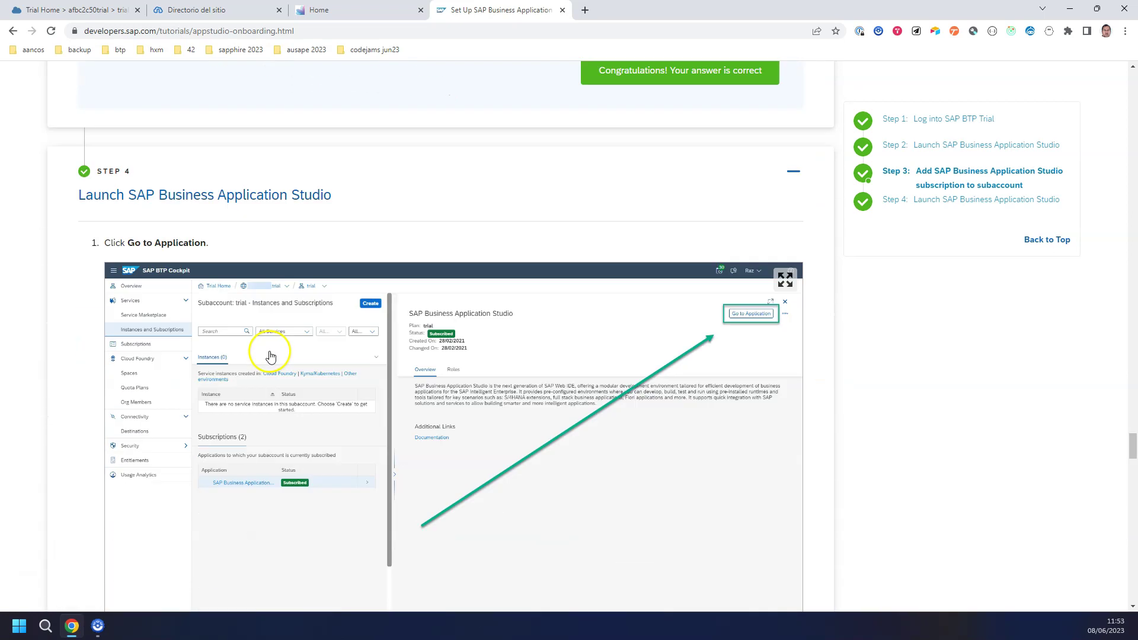
pyautogui.scroll(-15, 285, 321)
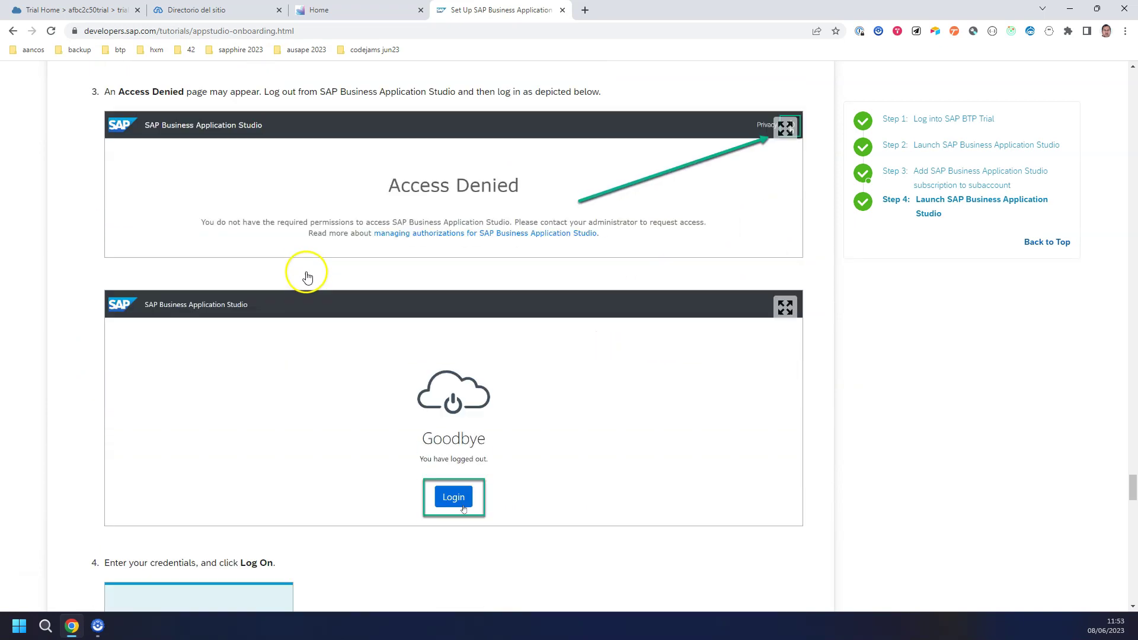
pyautogui.scroll(-5, 307, 277)
pyautogui.scroll(-11, 199, 390)
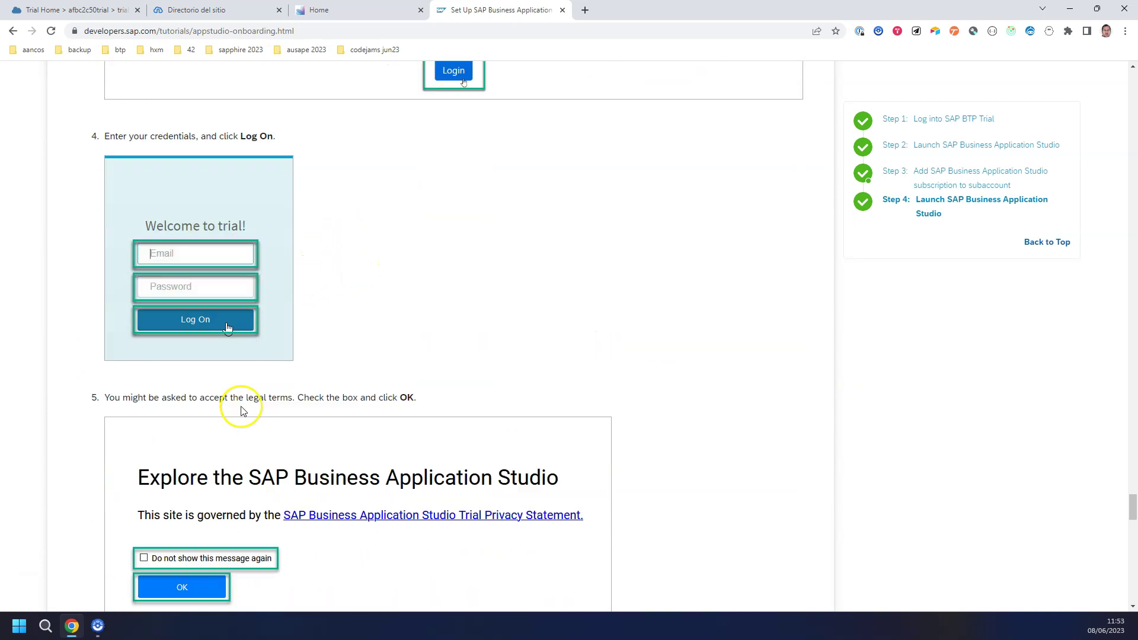
pyautogui.scroll(-2, 257, 395)
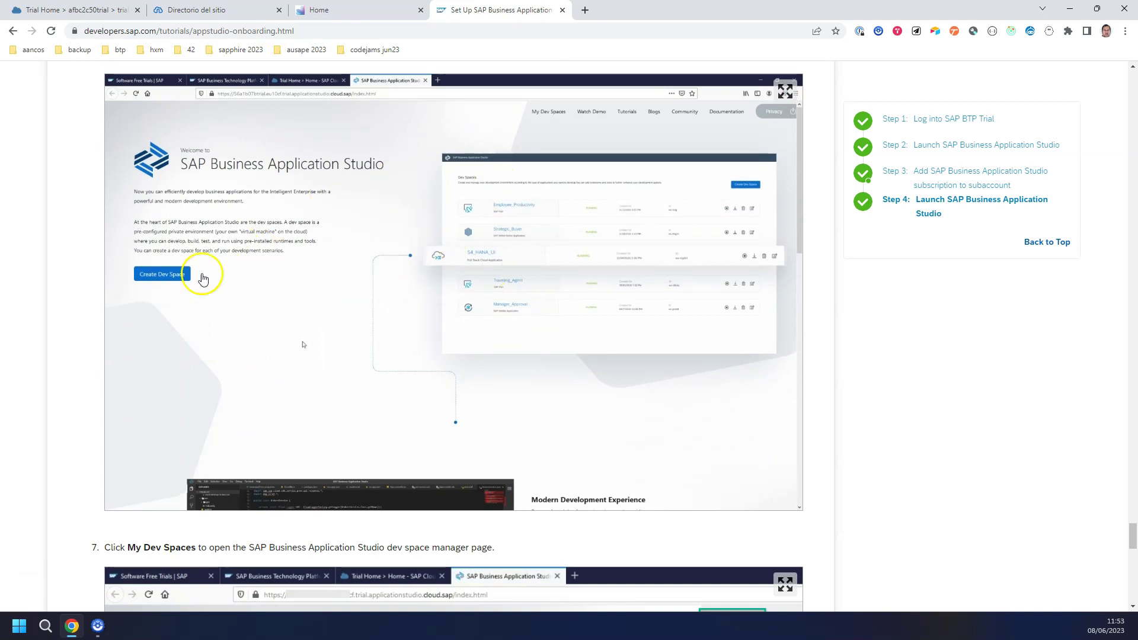
pyautogui.scroll(-4, 243, 271)
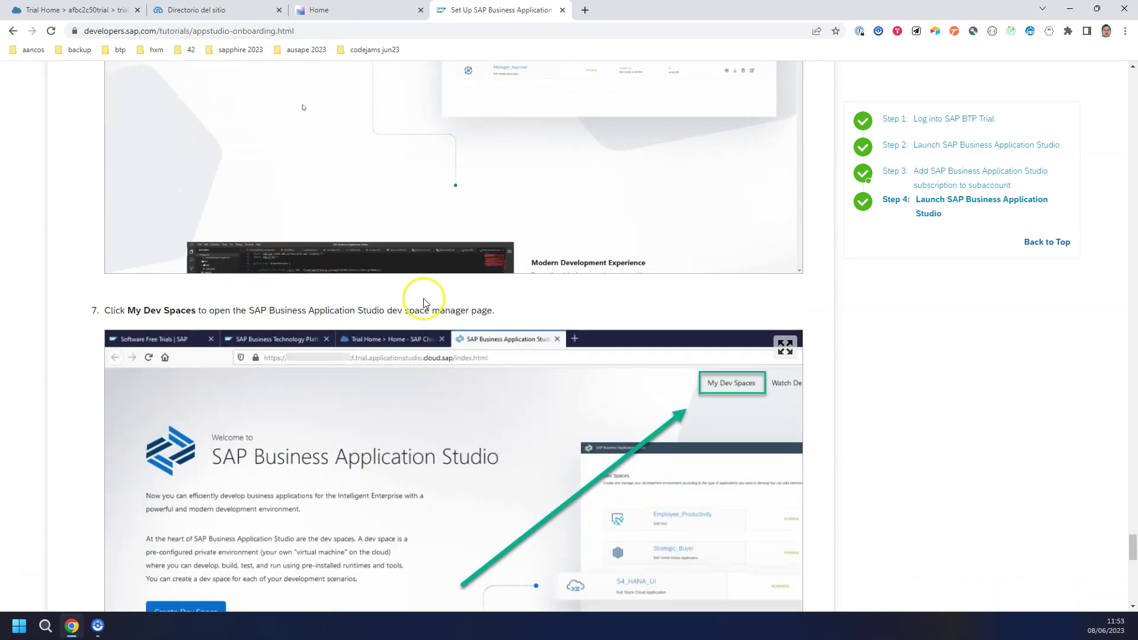
pyautogui.scroll(-7, 424, 304)
pyautogui.scroll(-5, 587, 368)
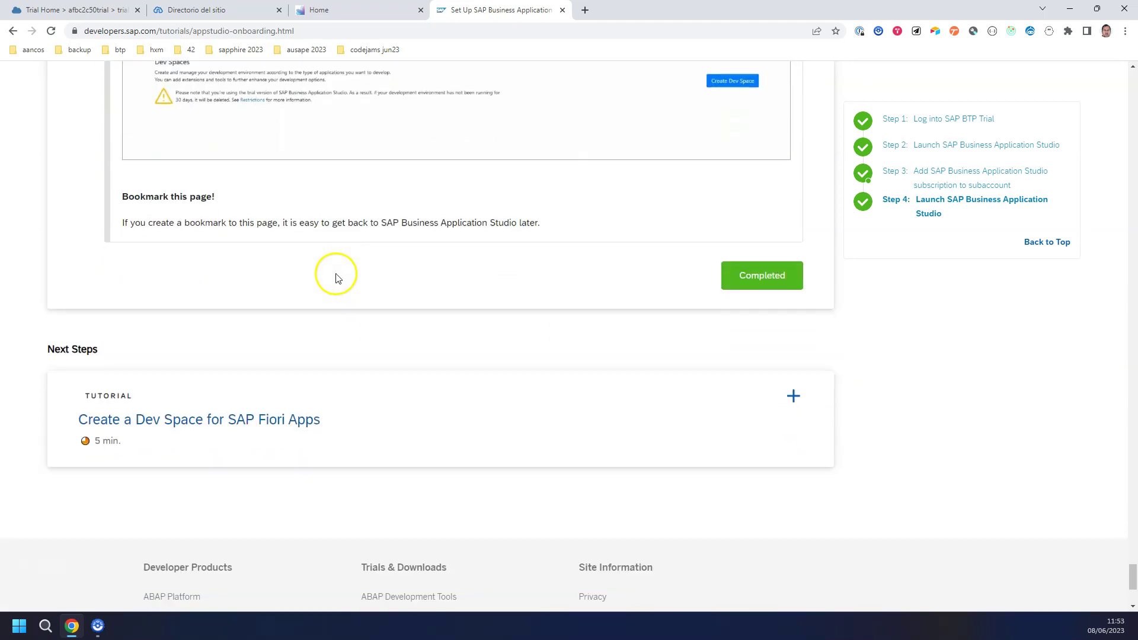
# - Open the tutorial "Create a Dev Space for SAP Fiori Apps" and copy the dev space name Demo_Fiori from Step 1
pyautogui.click(239, 420)
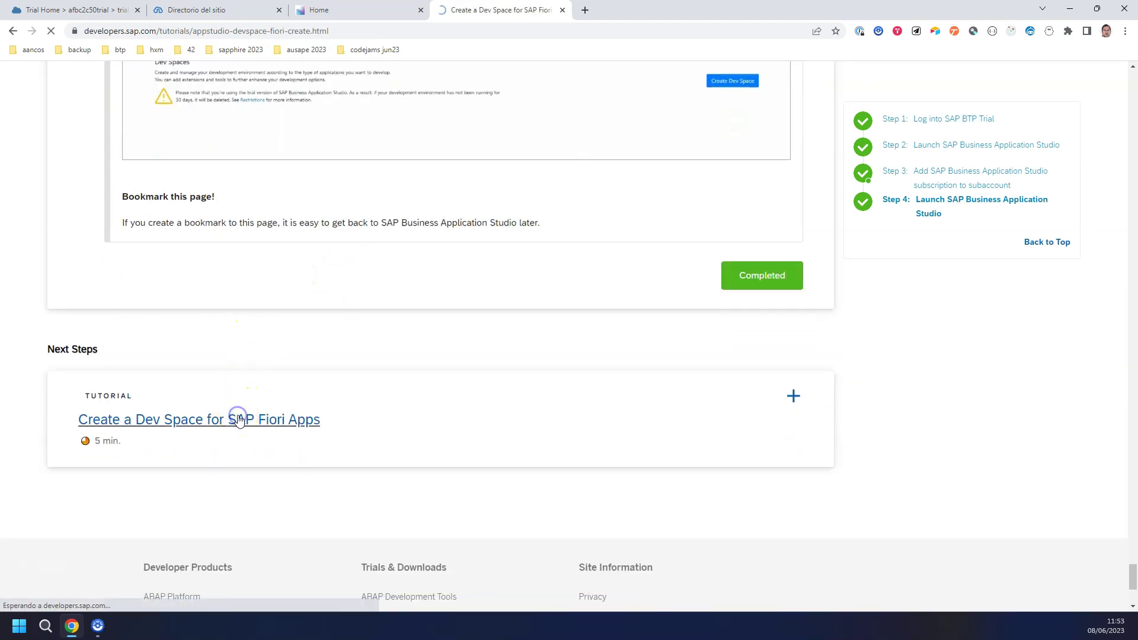
pyautogui.scroll(-6, 254, 237)
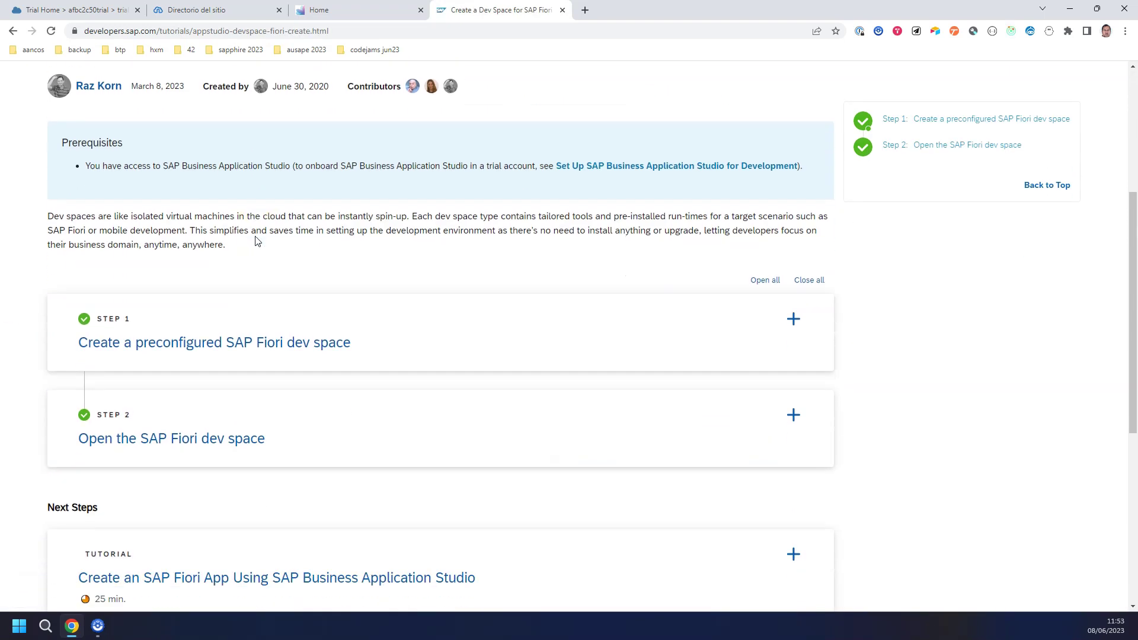
pyautogui.click(259, 265)
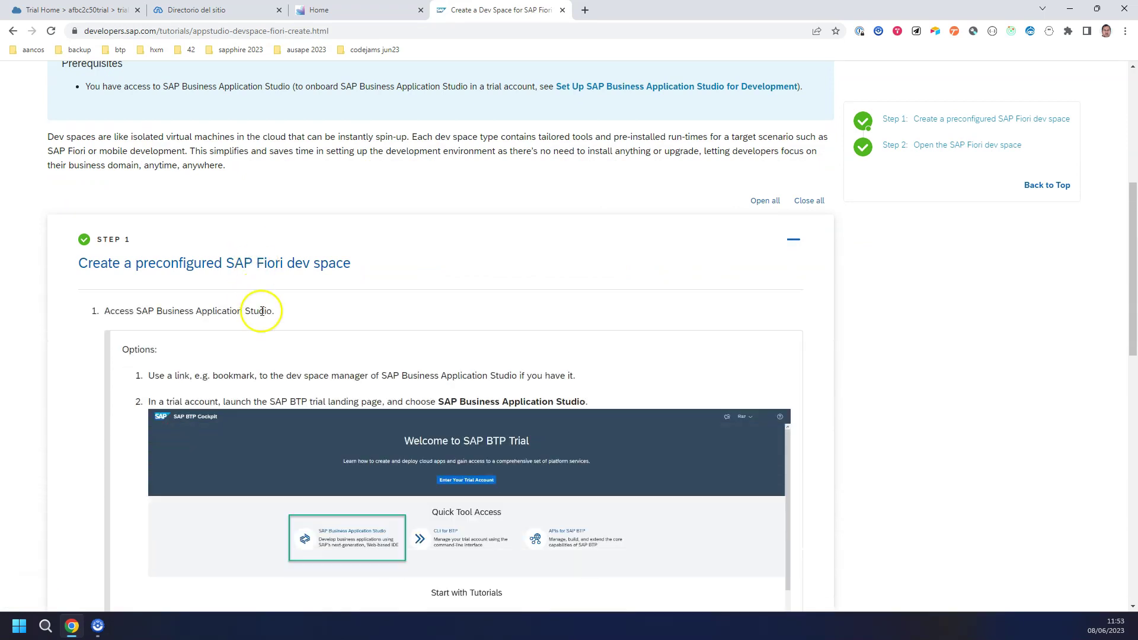
pyautogui.scroll(-4, 269, 351)
pyautogui.scroll(-12, 279, 331)
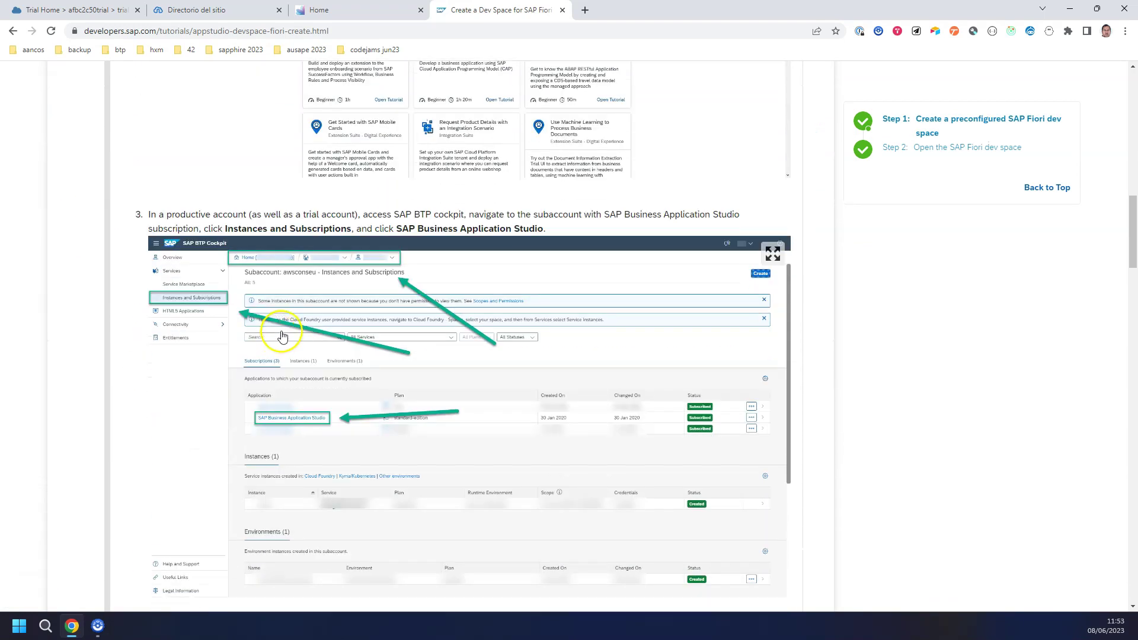
pyautogui.scroll(-9, 267, 306)
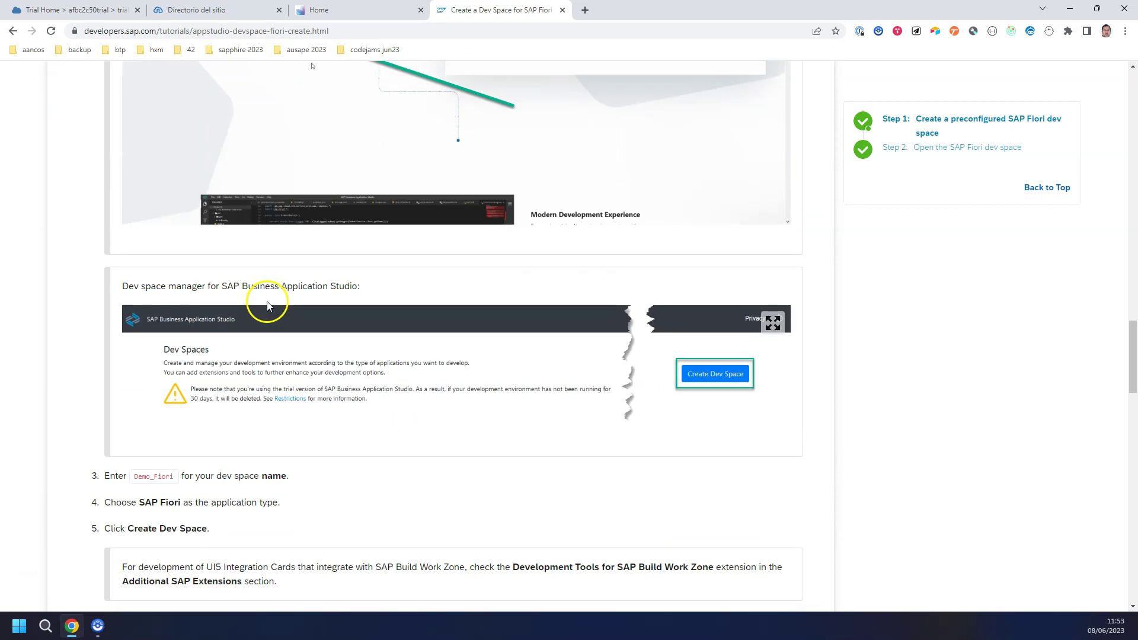
pyautogui.scroll(-8, 267, 306)
pyautogui.scroll(3, 262, 266)
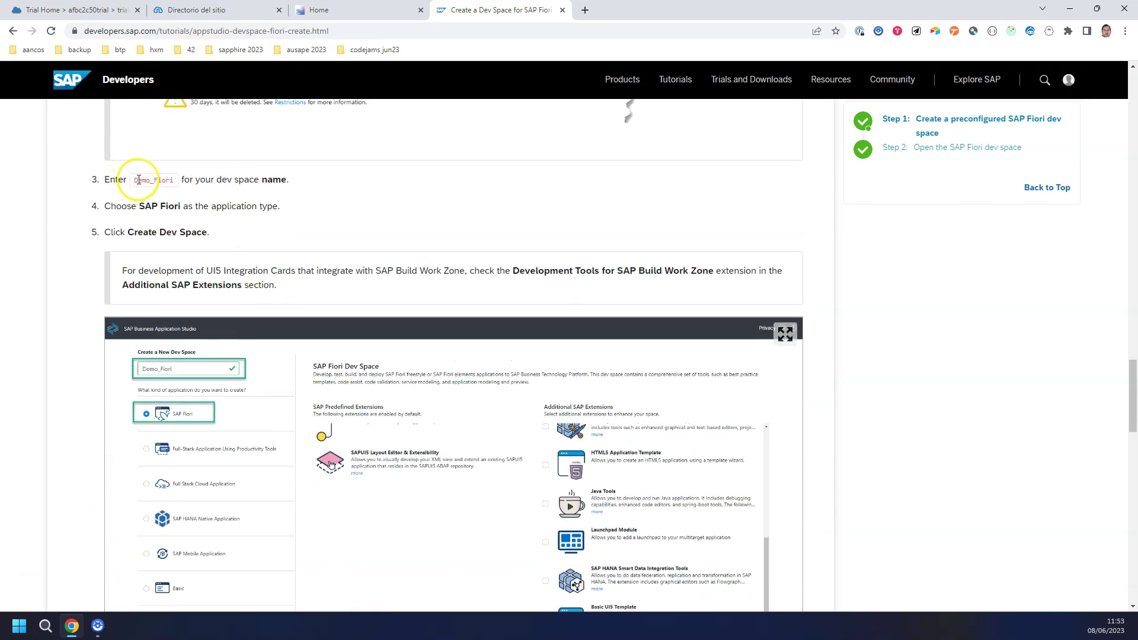
pyautogui.moveTo(137, 179); pyautogui.dragTo(202, 177)
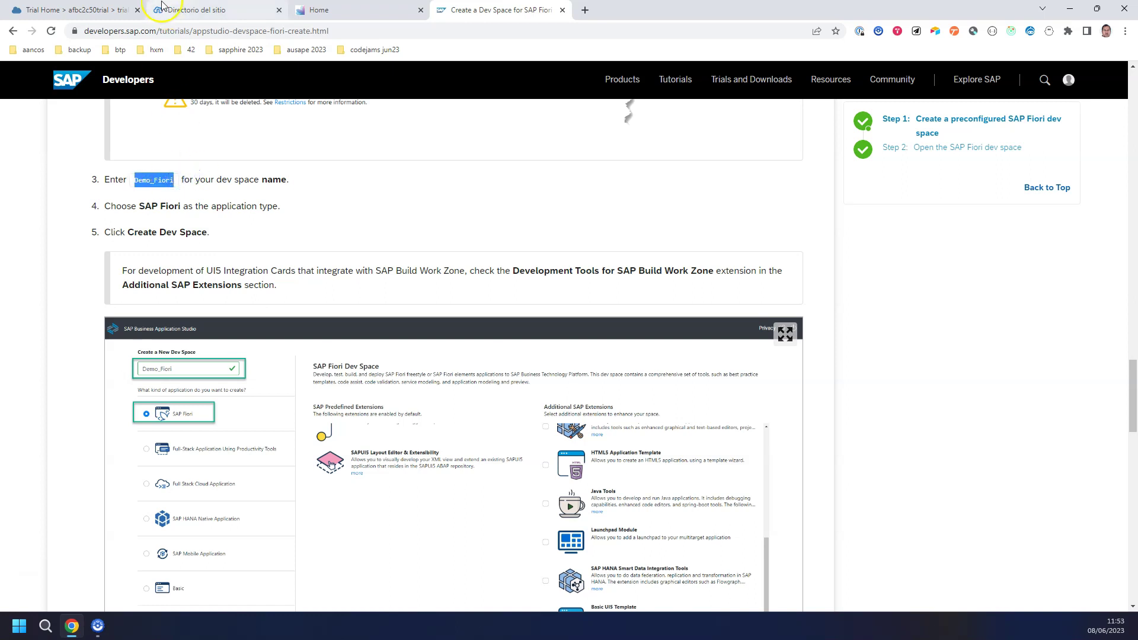
# - Launch SAP Business Application Studio from the BTP subaccount's subscriptions and accept its privacy statement with "Do not show this message again" enabled
pyautogui.click(116, 9)
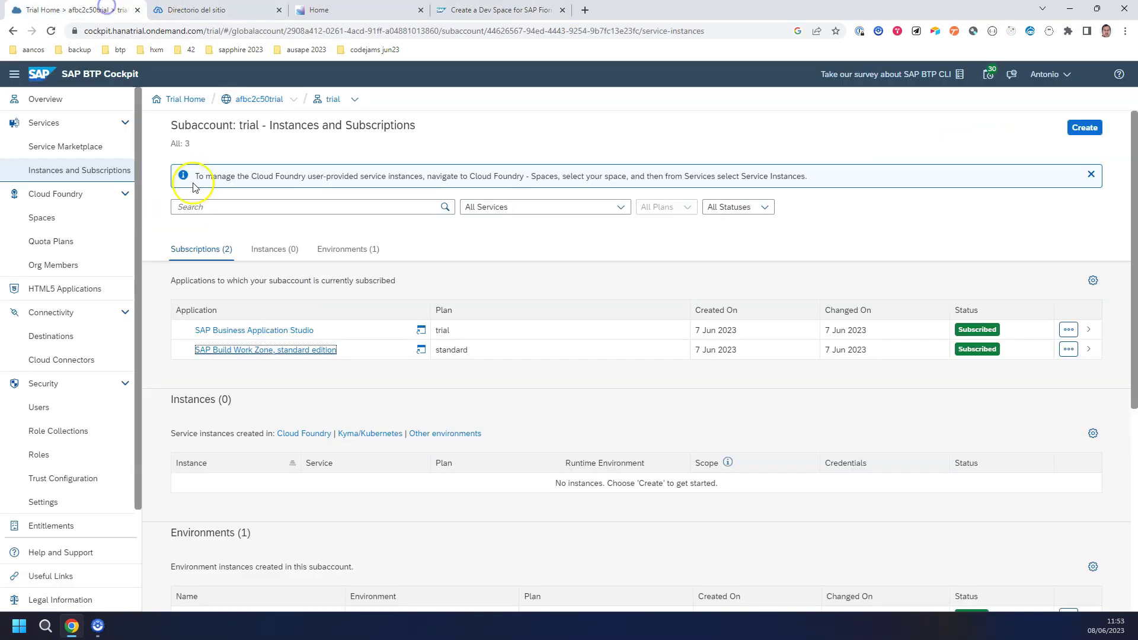
pyautogui.click(245, 332)
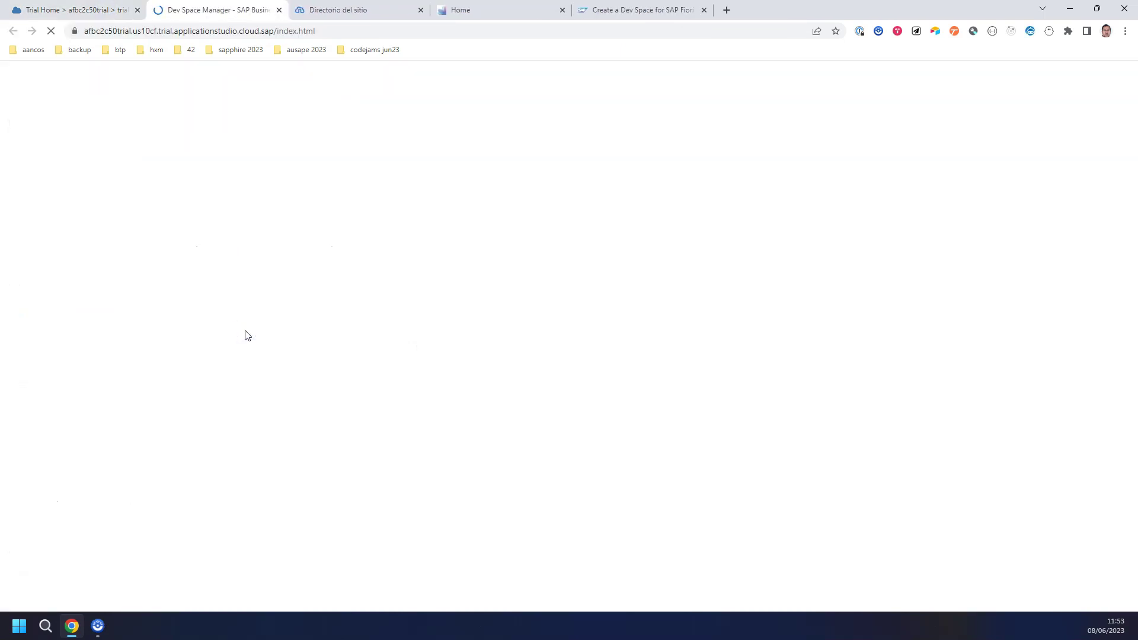
pyautogui.click(179, 204)
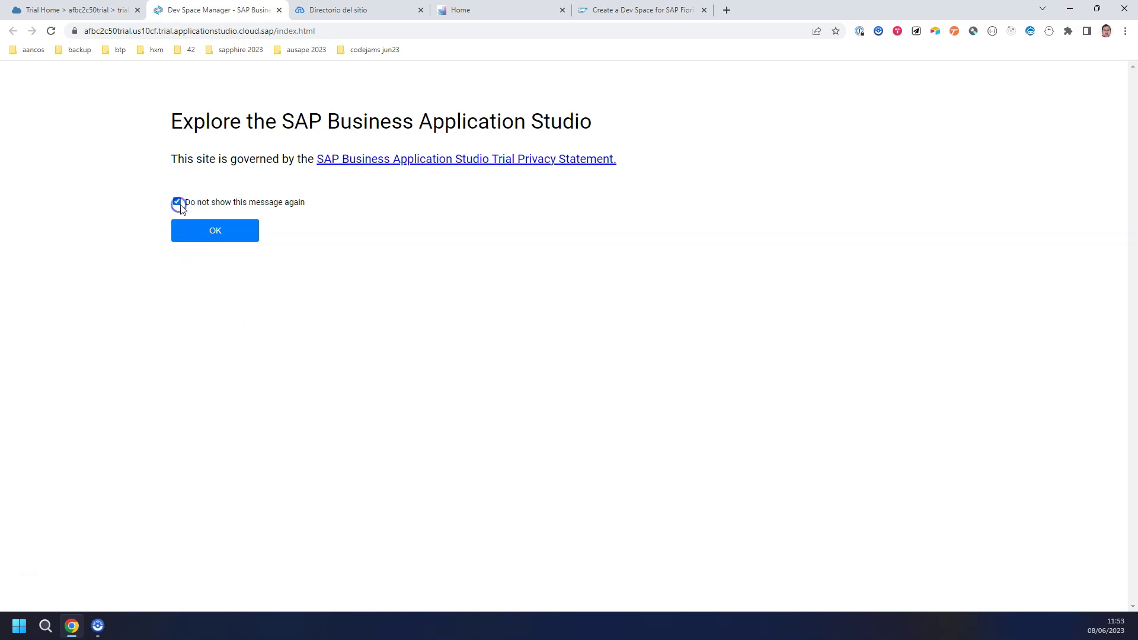
pyautogui.click(202, 229)
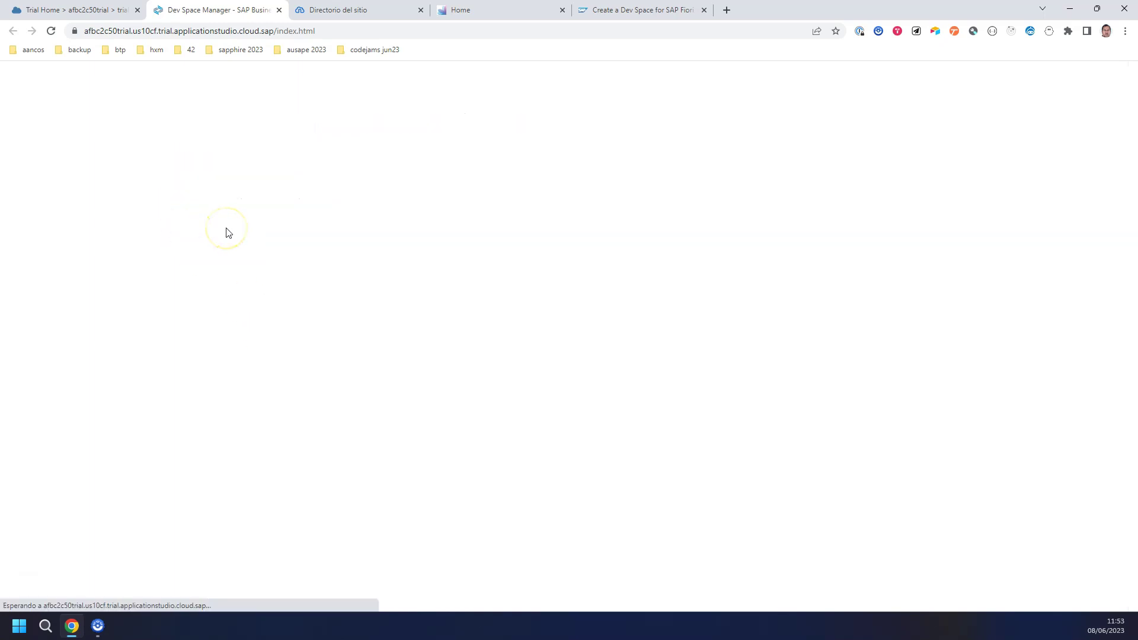
# - Start a new dev space, name it Demo_Fiori with the SAP Fiori application type, and look through the available extensions
pyautogui.click(100, 335)
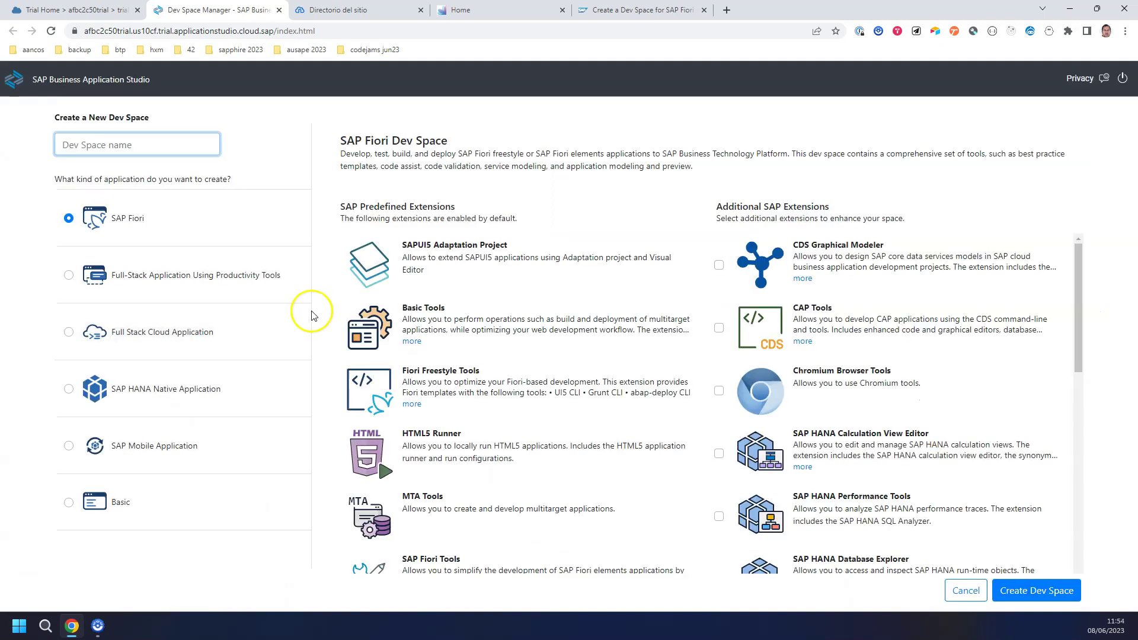
pyautogui.write('Demo_Fiori')
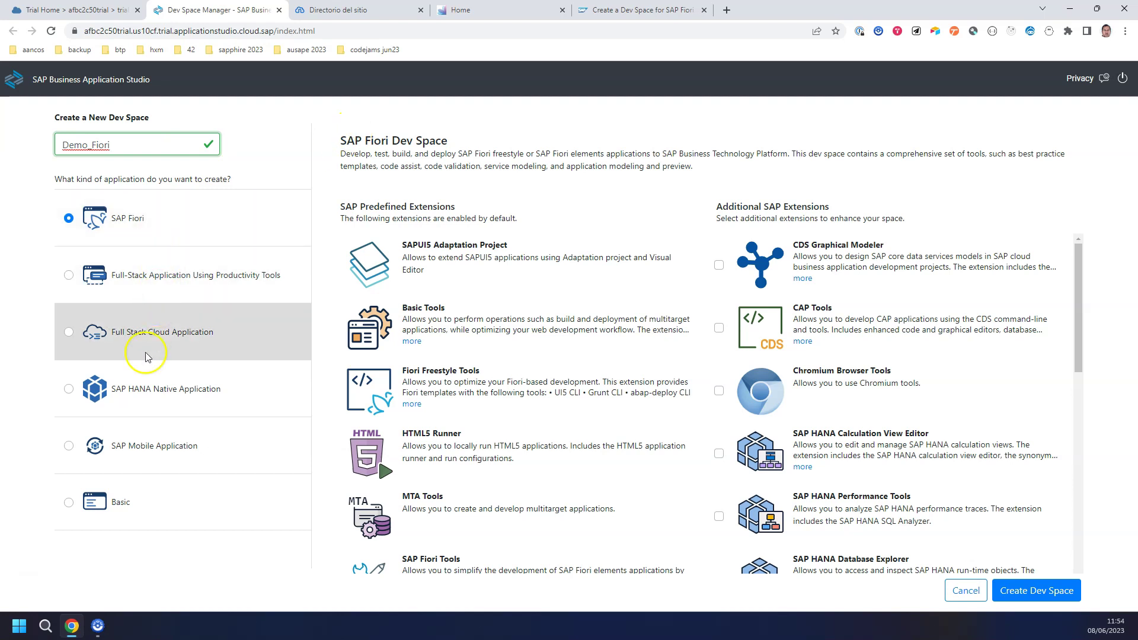
pyautogui.scroll(-5, 886, 286)
pyautogui.scroll(5, 878, 249)
# - Check the tutorial for the required additional extension and enable Development Tools for SAP Build Work Zone for the new dev space
pyautogui.click(658, 12)
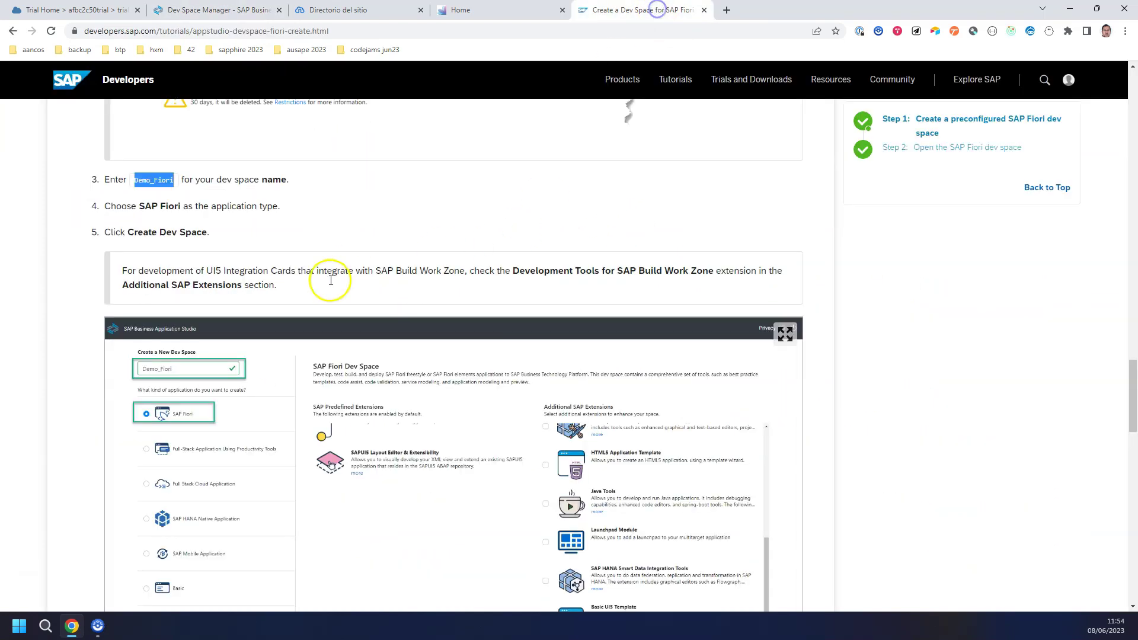
pyautogui.scroll(-5, 454, 356)
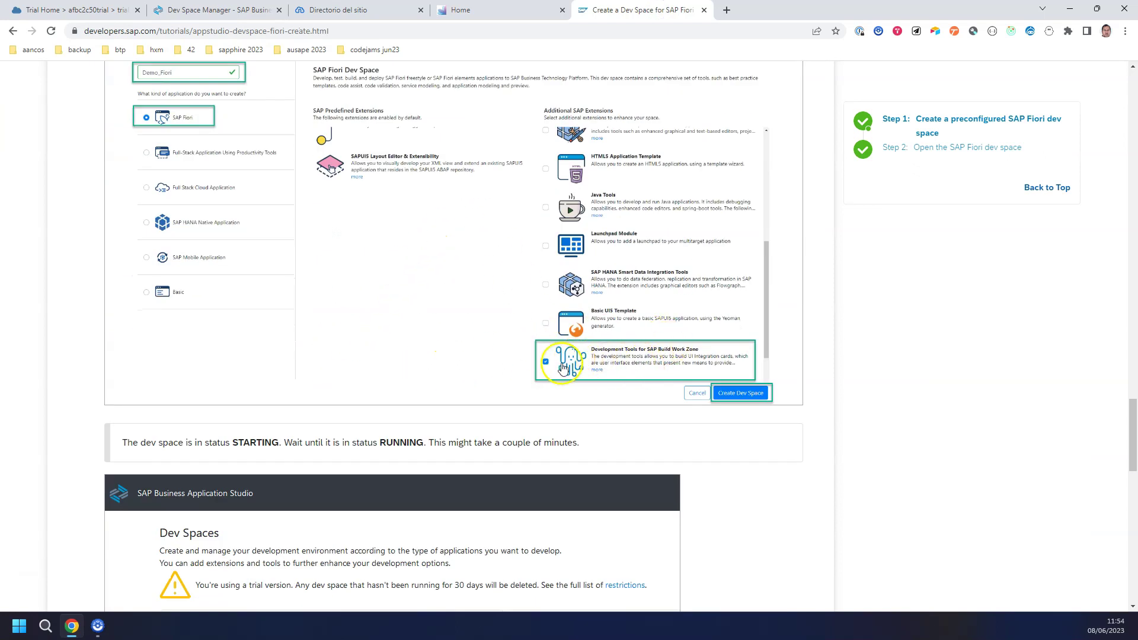
pyautogui.click(191, 12)
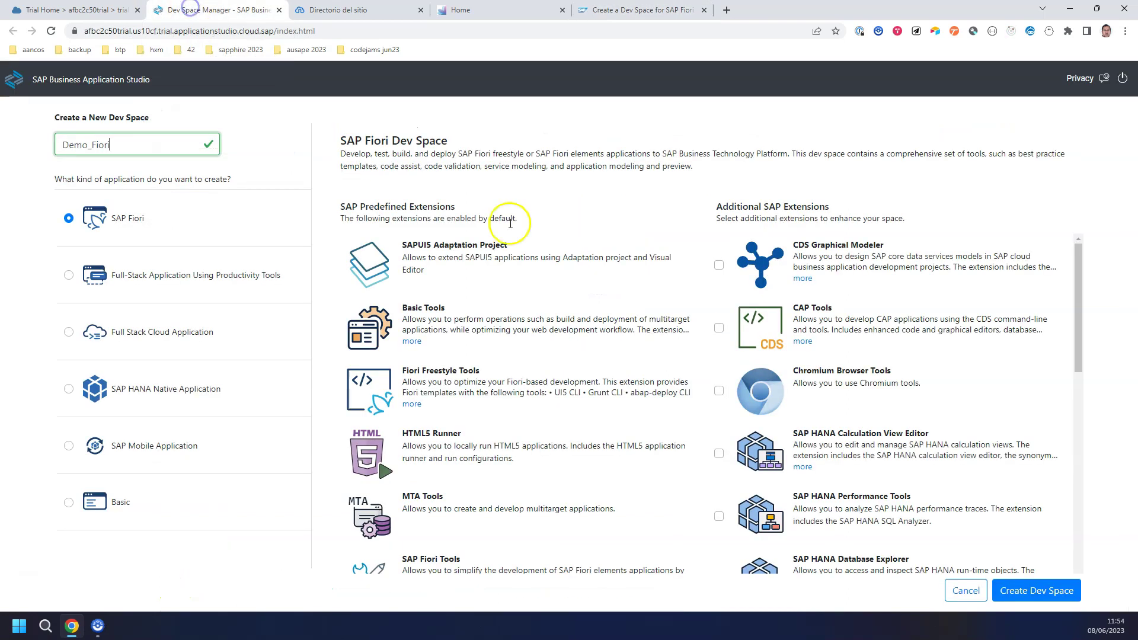
pyautogui.scroll(-10, 859, 294)
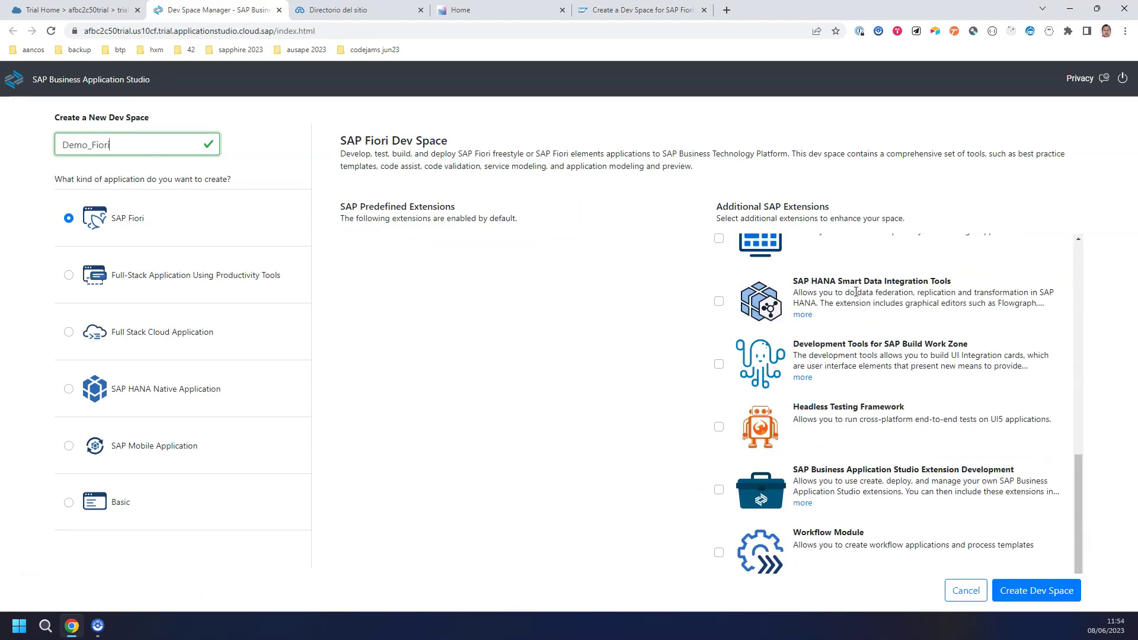
pyautogui.click(728, 363)
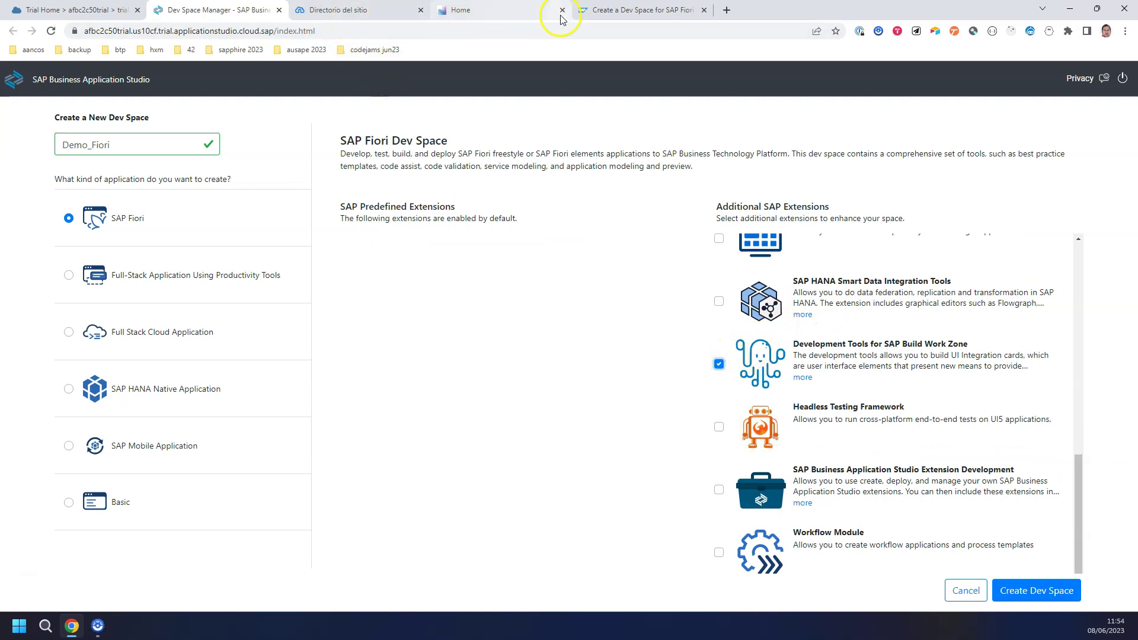
# - Read the rest of the tutorial's Step 1 and Step 2 on opening the dev space, and create the Demo_Fiori dev space
pyautogui.click(618, 15)
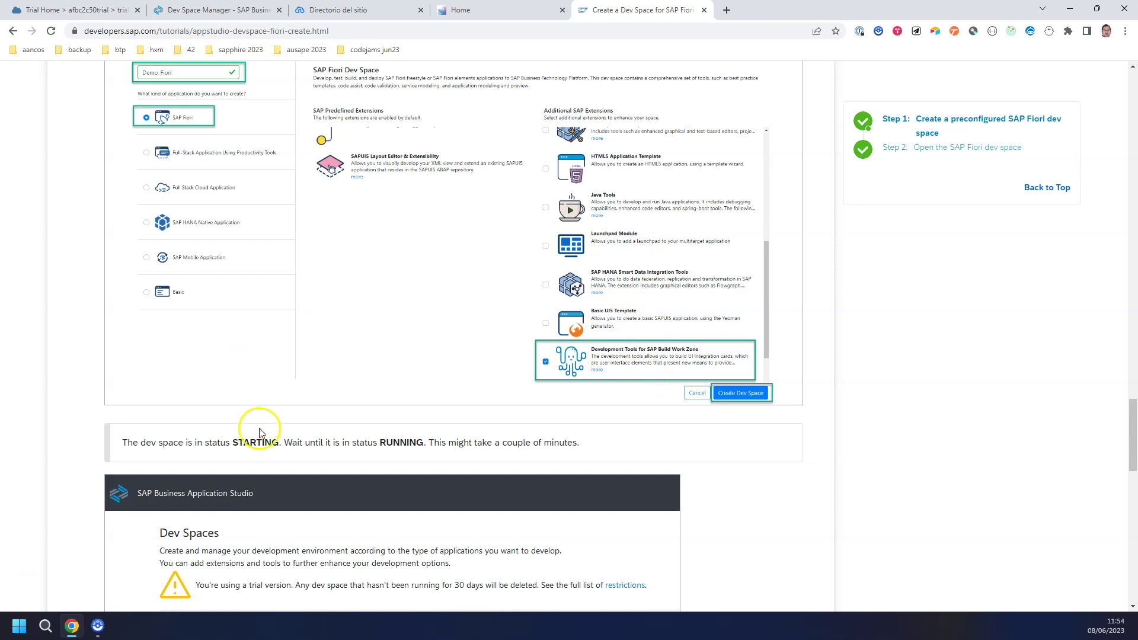
pyautogui.scroll(-6, 326, 504)
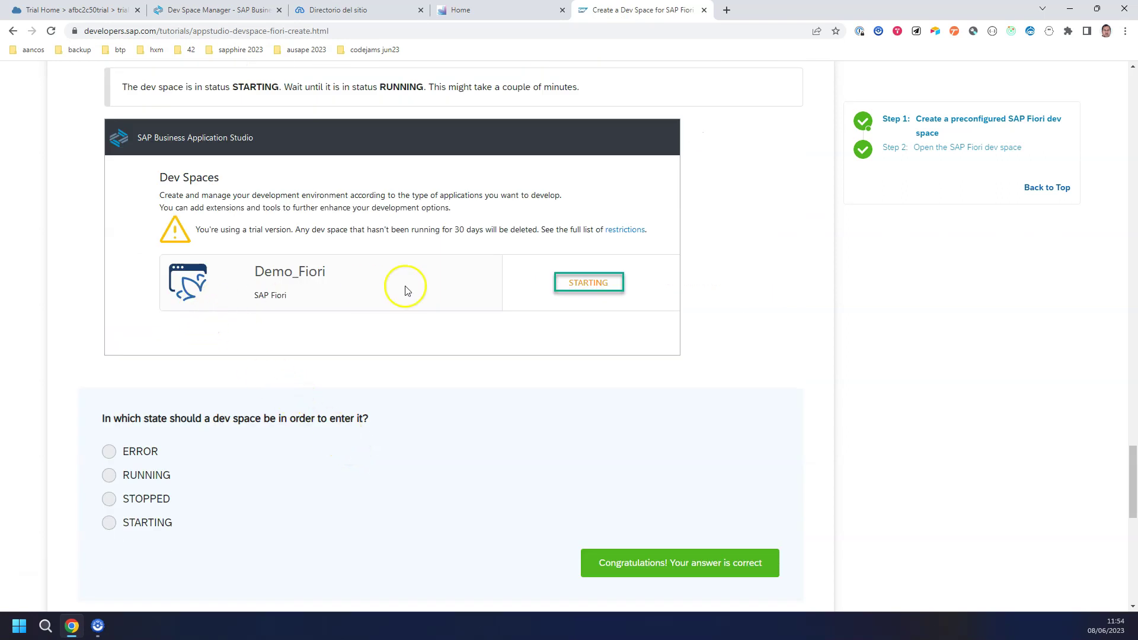
pyautogui.scroll(-4, 563, 347)
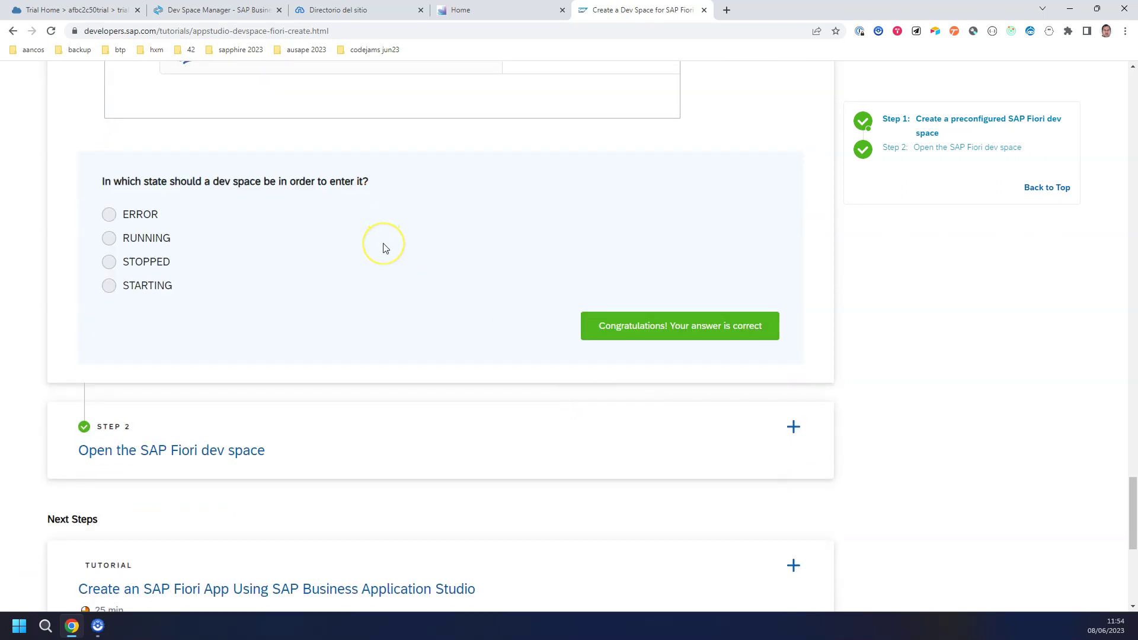
pyautogui.scroll(-2, 383, 248)
pyautogui.click(246, 333)
pyautogui.scroll(-6, 373, 335)
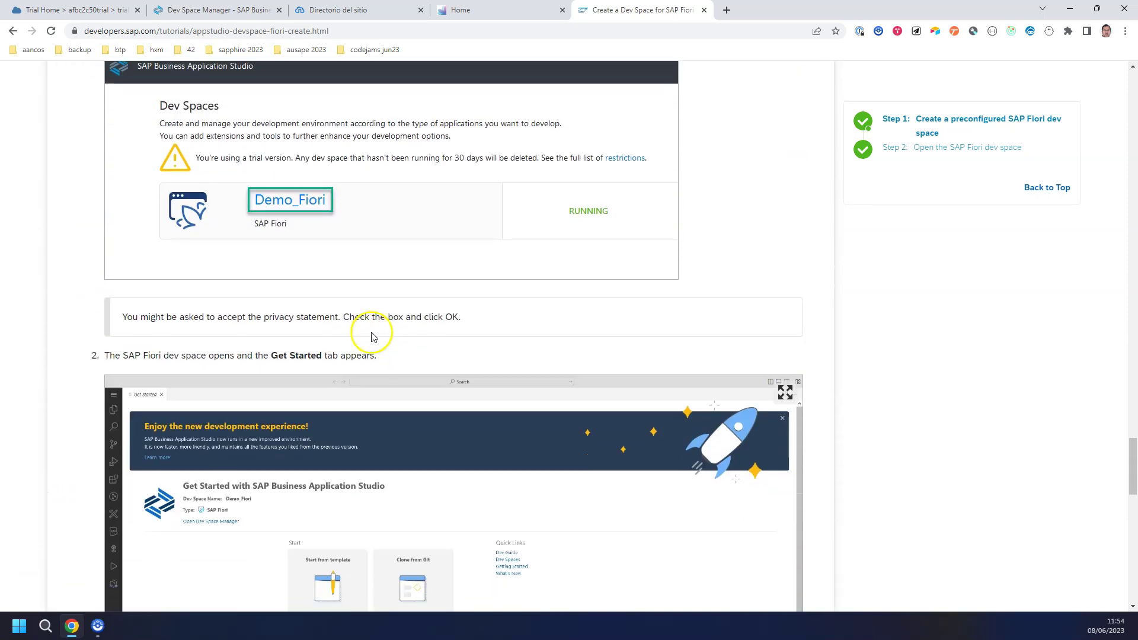
pyautogui.scroll(-7, 374, 337)
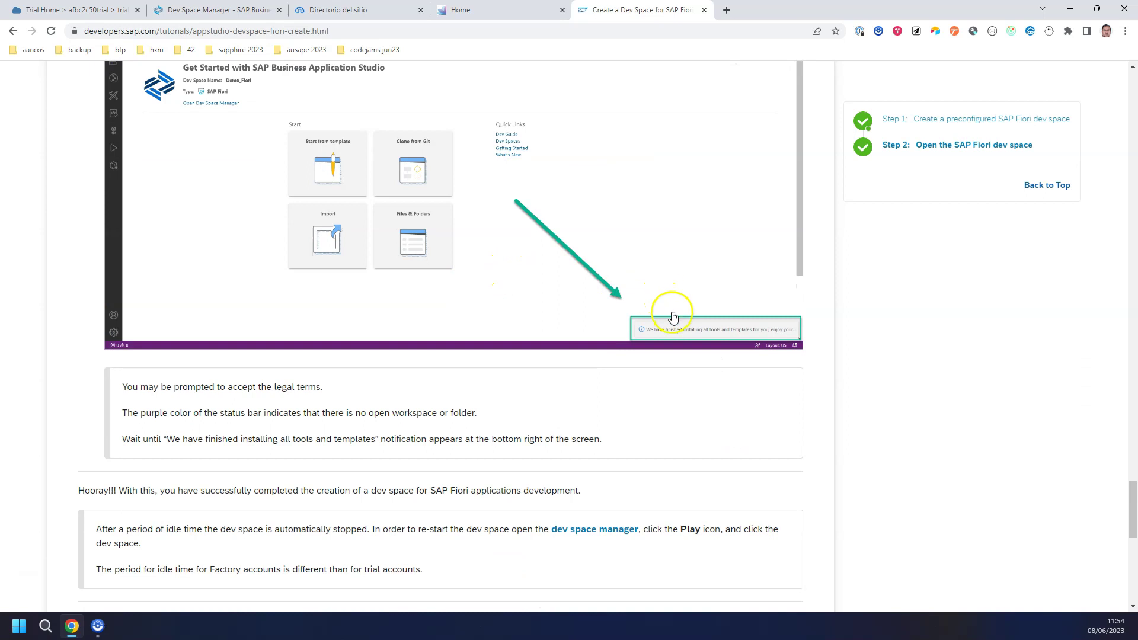
pyautogui.click(230, 11)
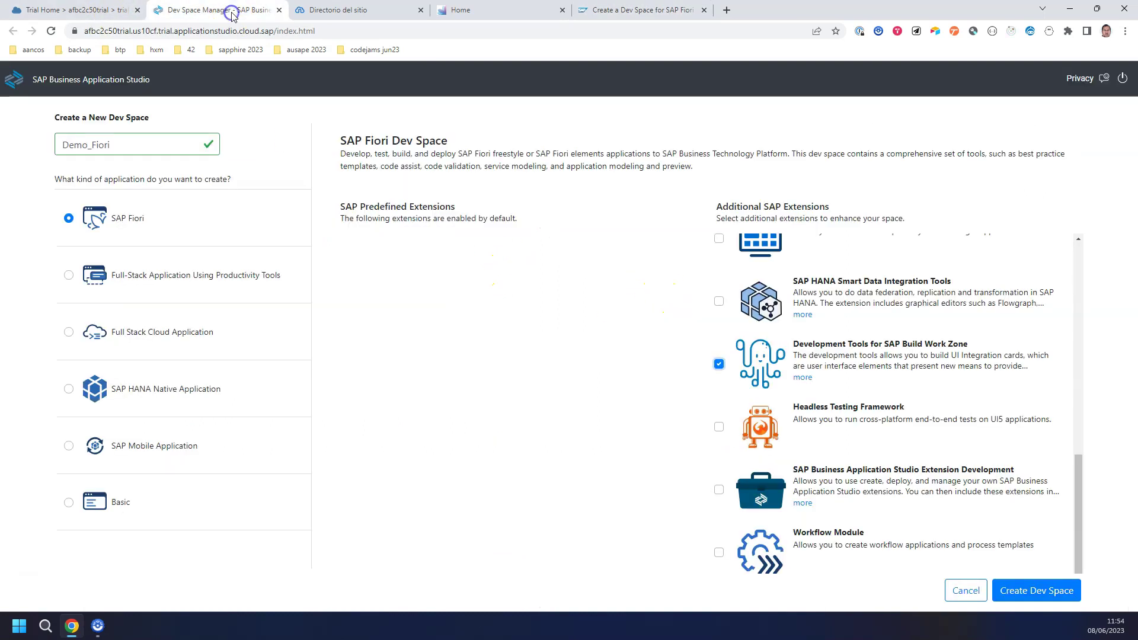
pyautogui.click(1028, 589)
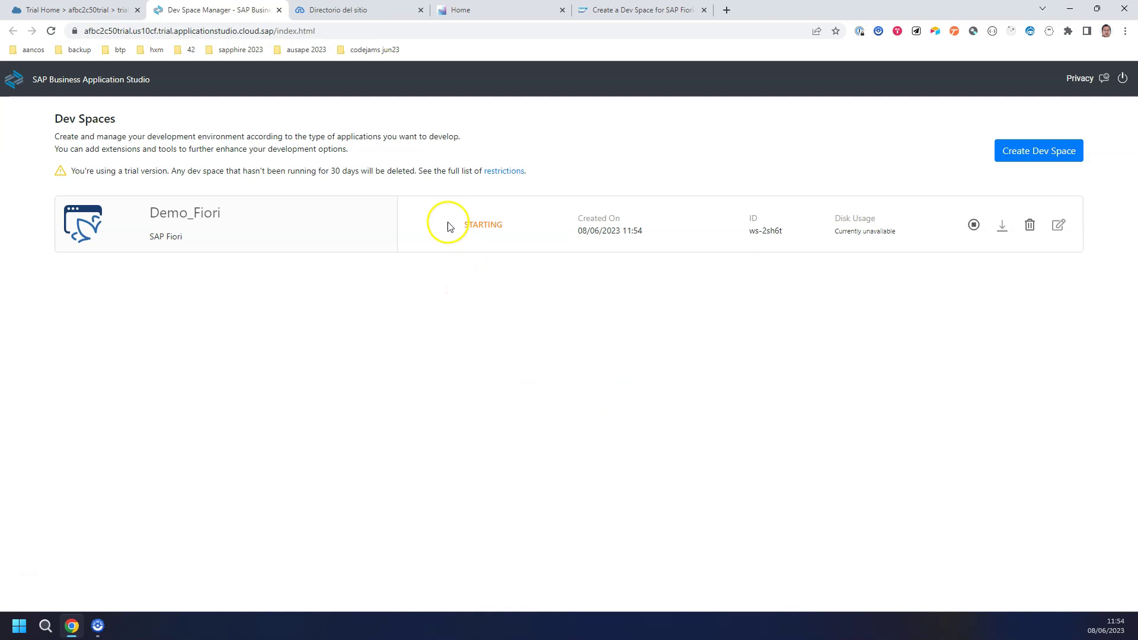
# - Review the tutorial's Step 2 notes on the Get Started page and idle dev spaces, through to its Next Steps section
pyautogui.click(602, 10)
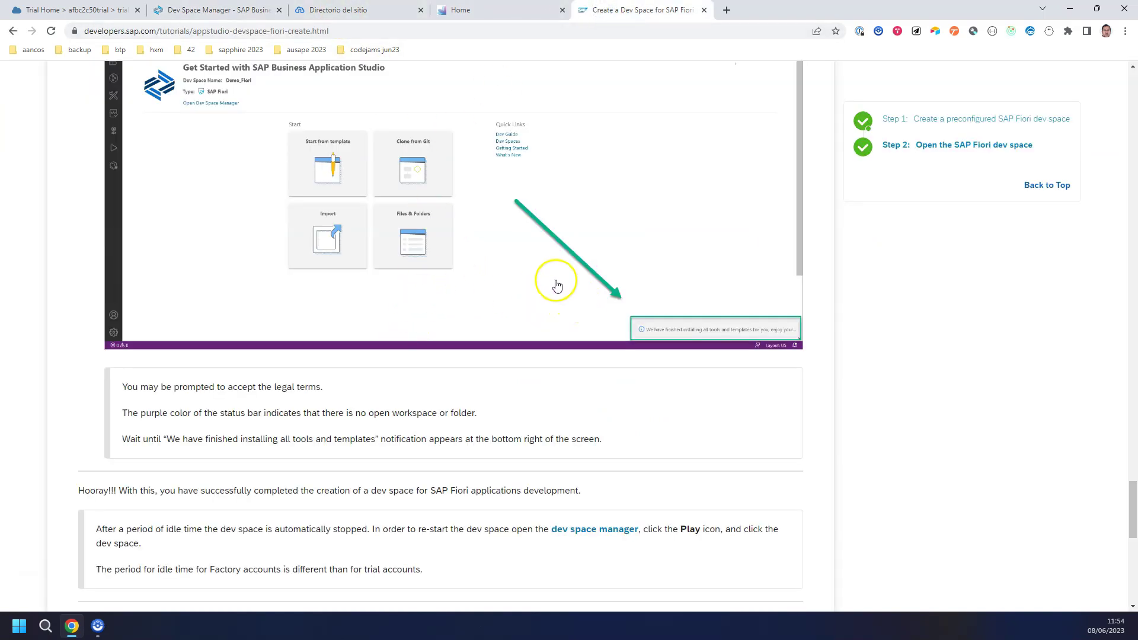
pyautogui.scroll(3, 554, 284)
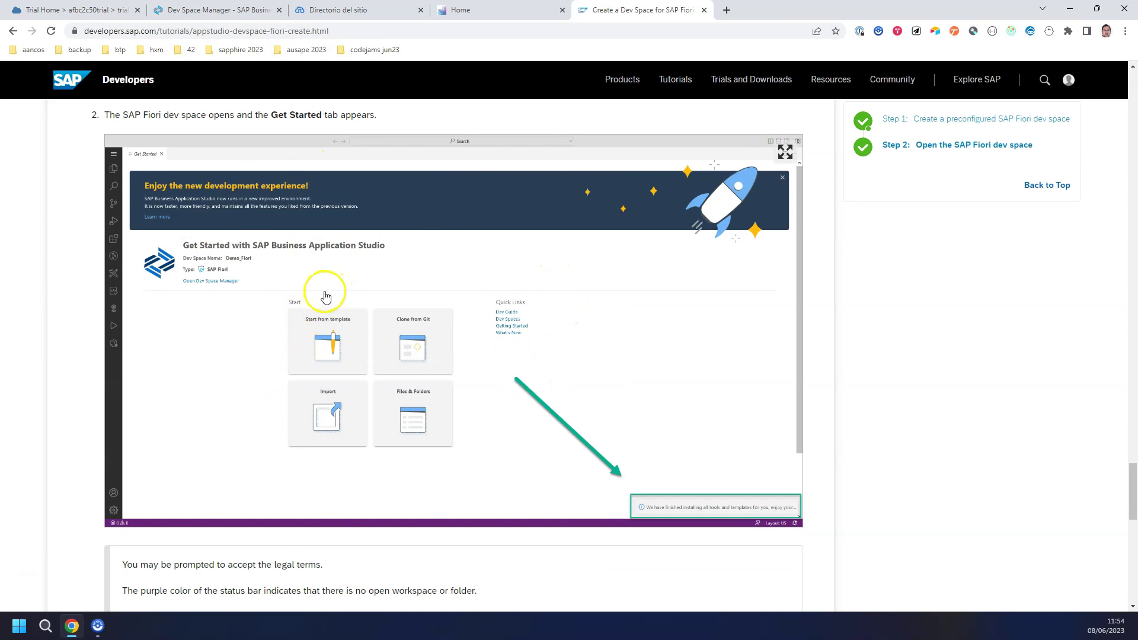
pyautogui.scroll(-3, 320, 299)
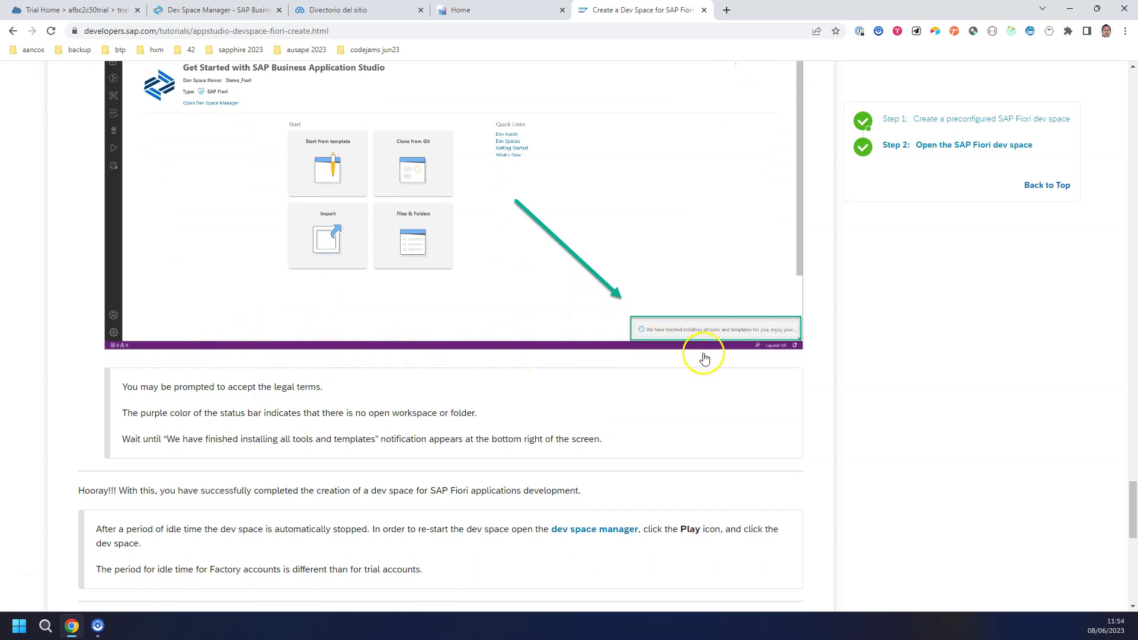
pyautogui.scroll(-4, 374, 343)
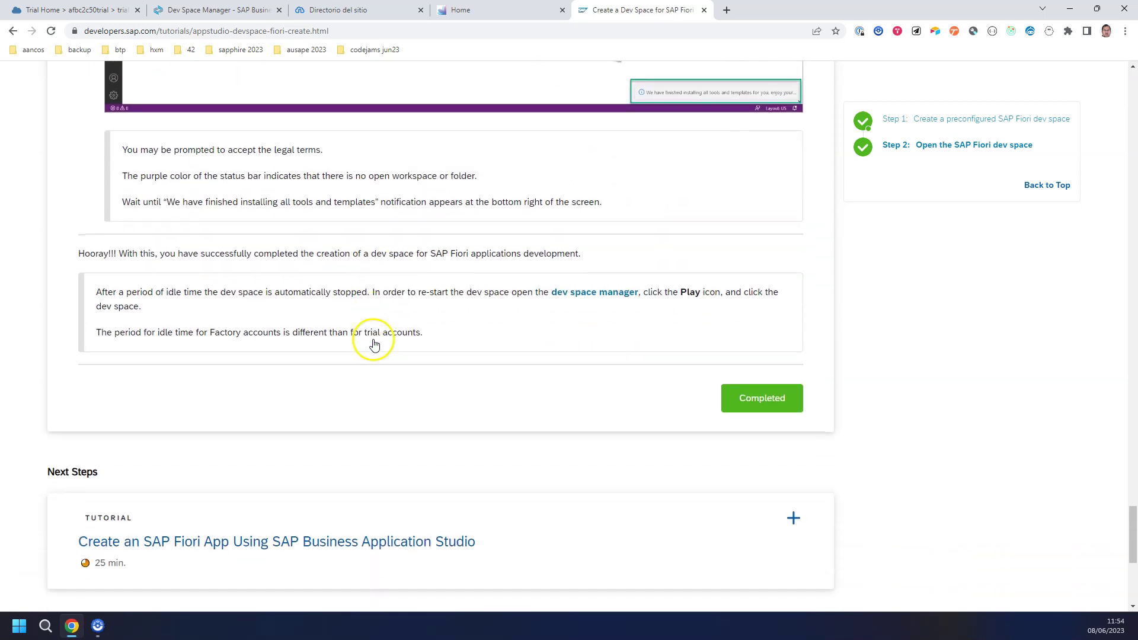
pyautogui.scroll(-2, 375, 343)
pyautogui.scroll(-1, 375, 344)
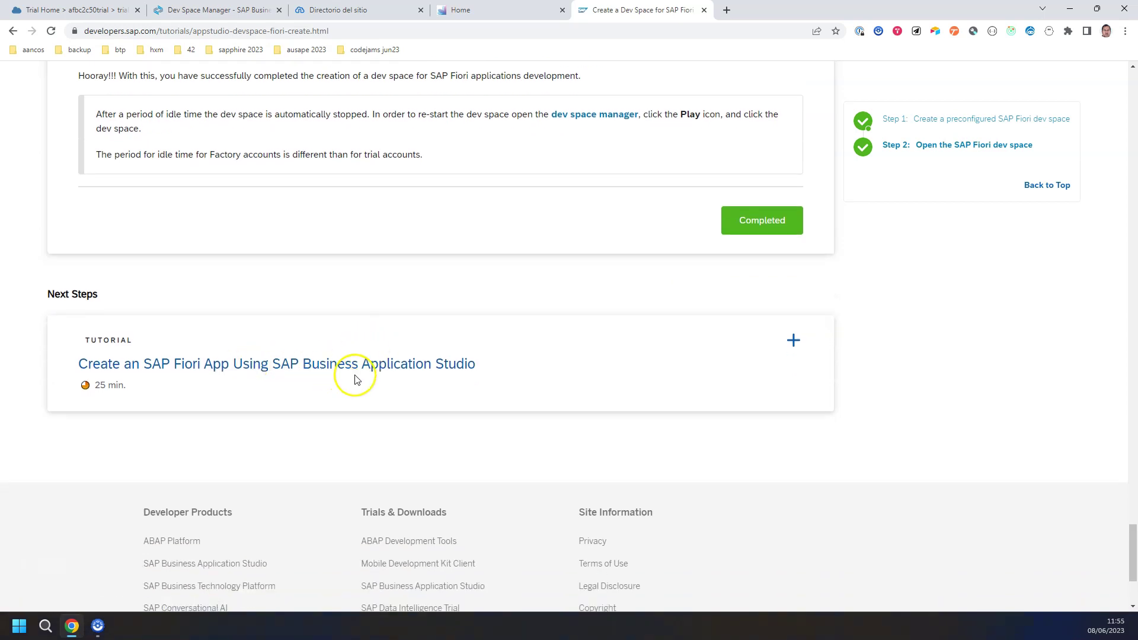
# - Open the Demo_Fiori dev space from the Dev Space Manager and dismiss the notification about installed tools and templates
pyautogui.click(225, 11)
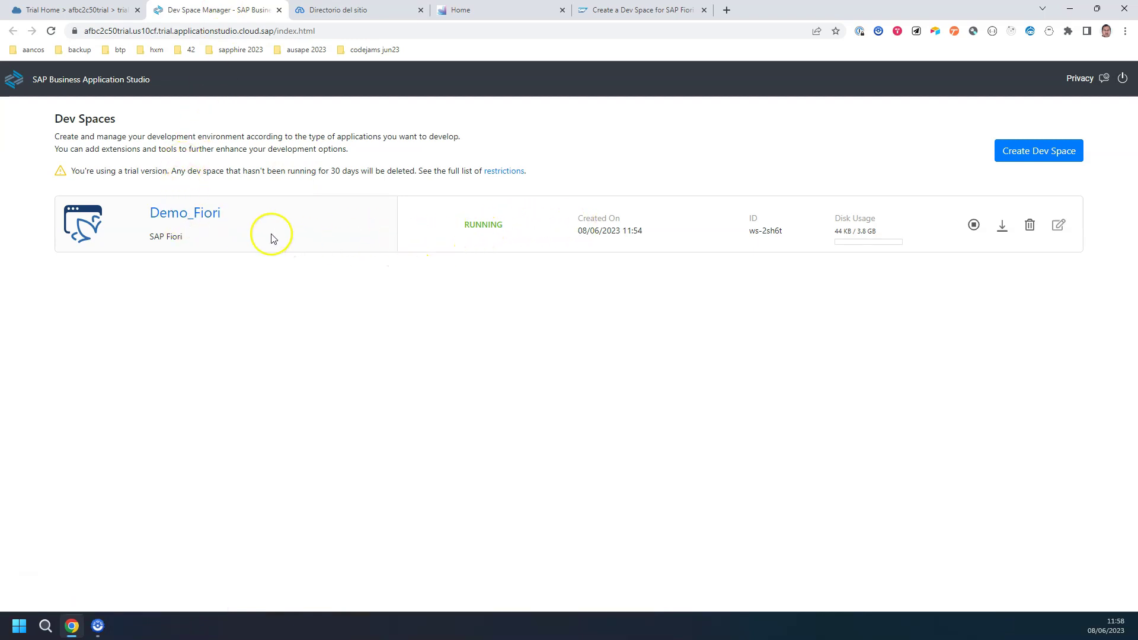
pyautogui.click(195, 217)
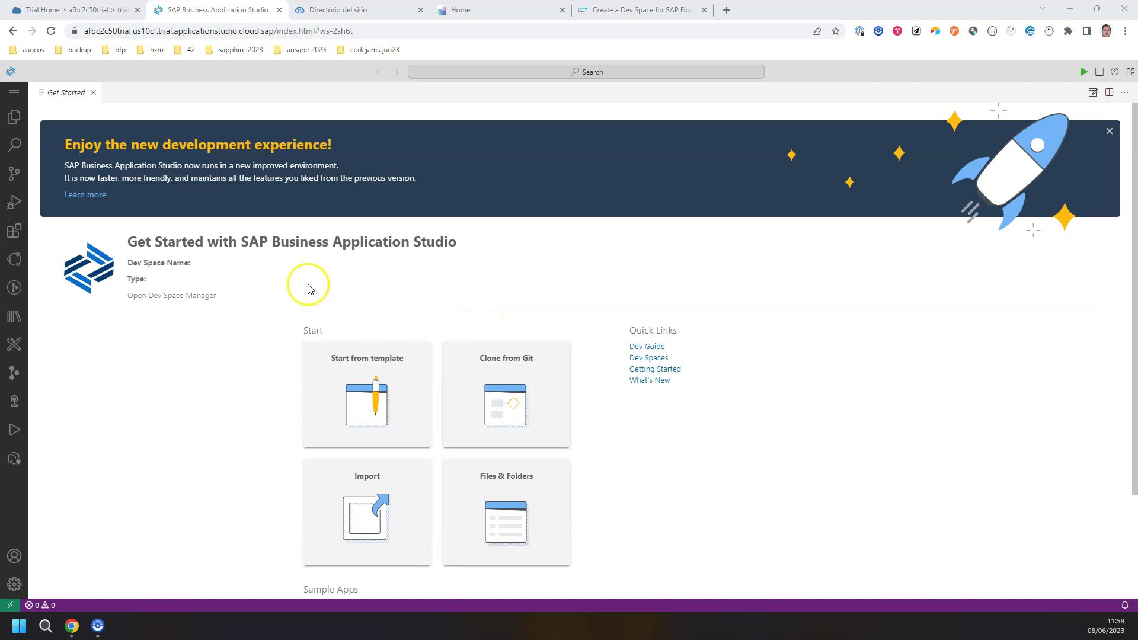
pyautogui.click(19, 96)
pyautogui.click(17, 96)
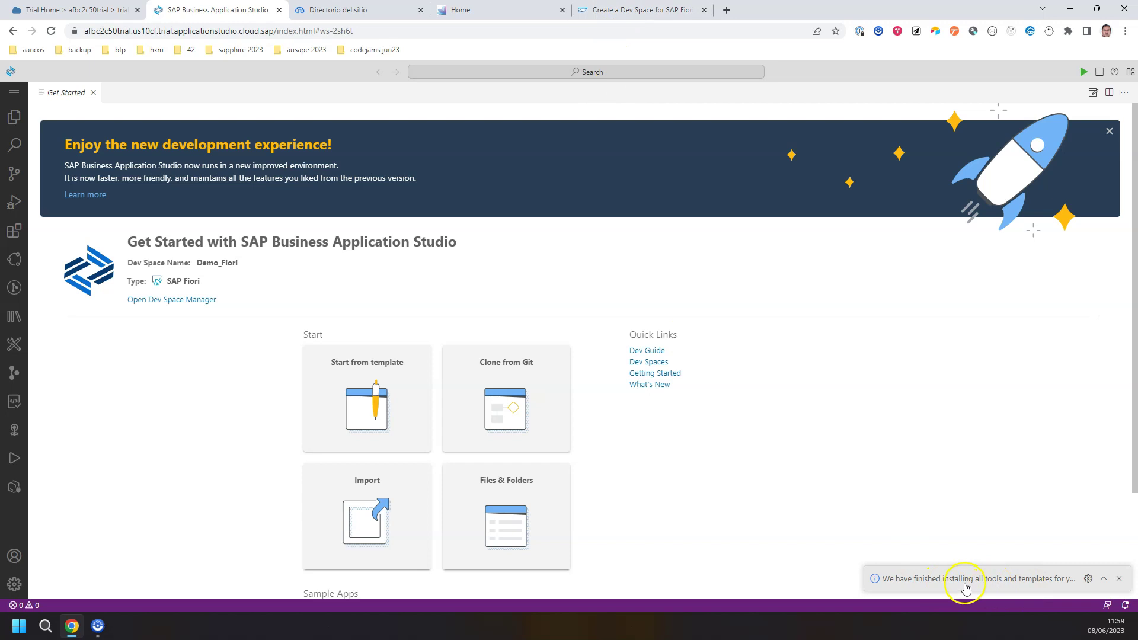
pyautogui.click(836, 534)
pyautogui.click(1123, 577)
# - Return to the dev space tutorial and open the next tutorial, "Create an SAP Fiori App Using SAP Business Application Studio"
pyautogui.click(657, 11)
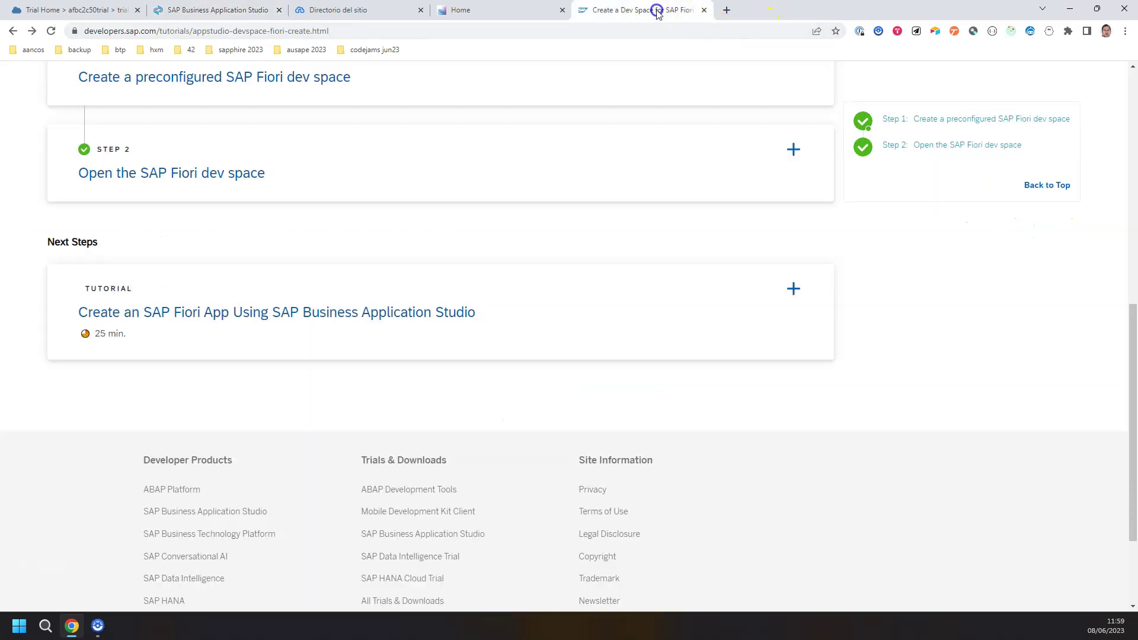
pyautogui.click(282, 312)
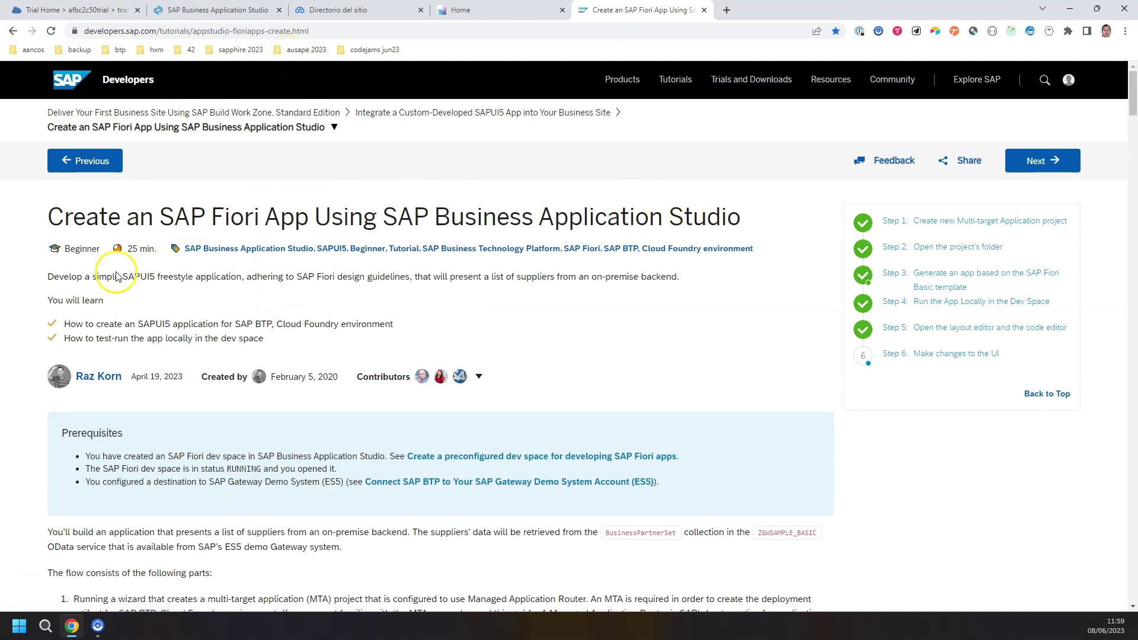
pyautogui.click(97, 625)
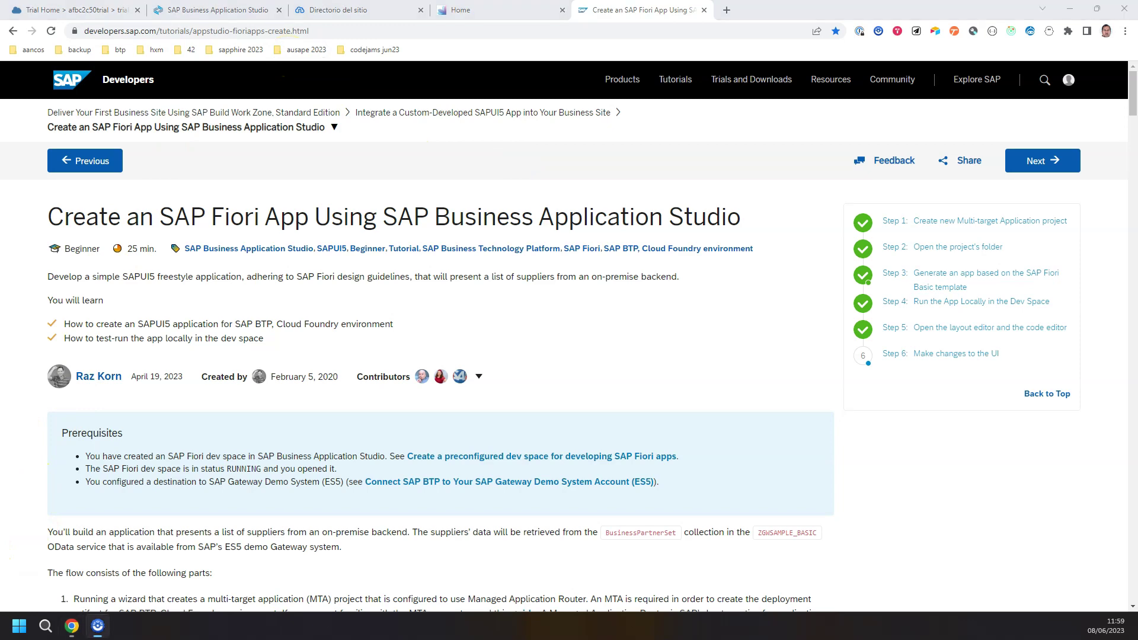